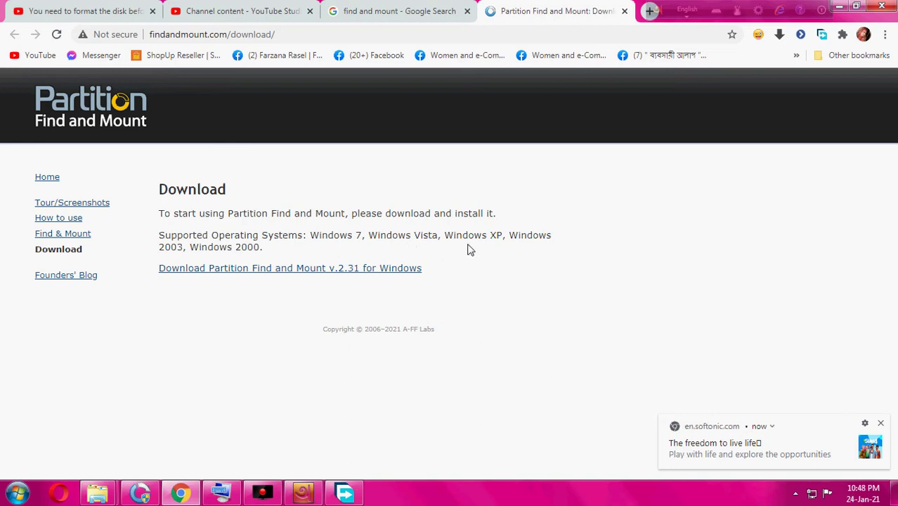
Download the Partition Find and Mount v.2.31 installer, fnmsetup.exe, to the Downloads folder with Free Download Manager
{"action": "left_click", "coordinate": [225, 275]}
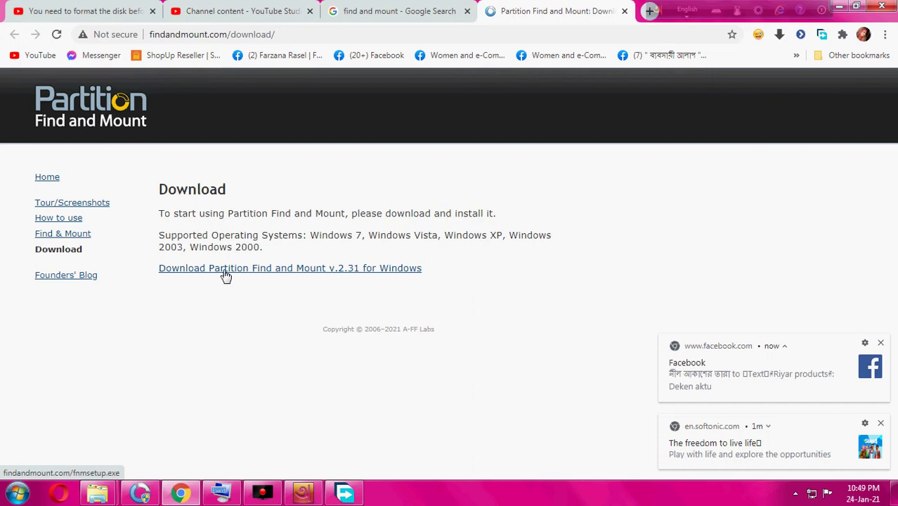
{"action": "mouse_move", "coordinate": [343, 495]}
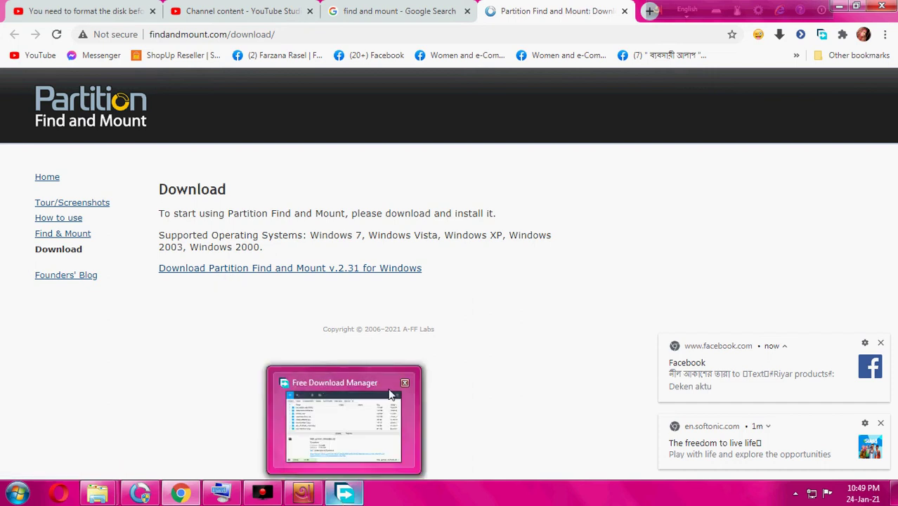
{"action": "mouse_move", "coordinate": [388, 395]}
{"action": "left_click", "coordinate": [345, 422]}
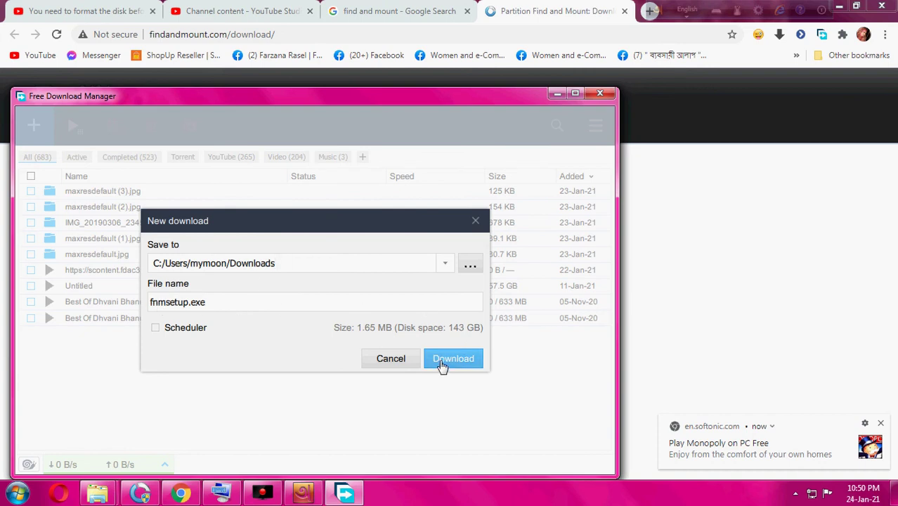
{"action": "left_click", "coordinate": [450, 359]}
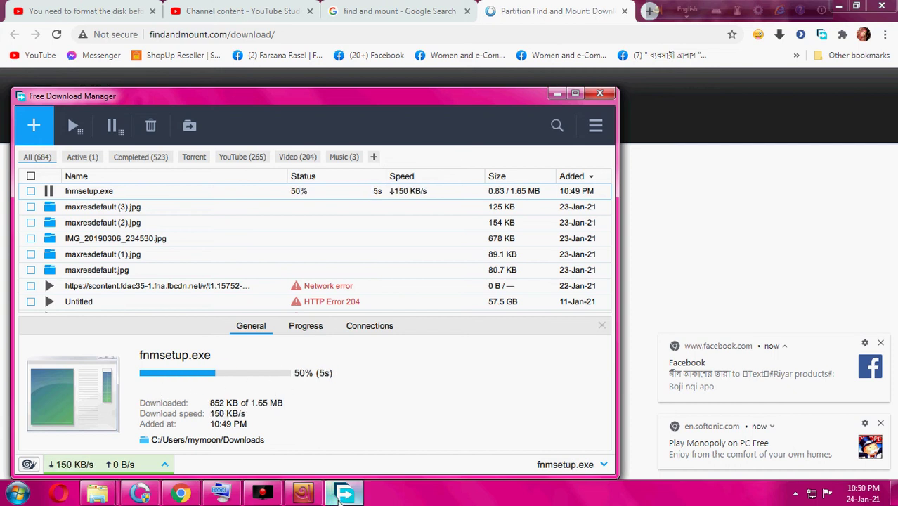
{"action": "mouse_move", "coordinate": [358, 498]}
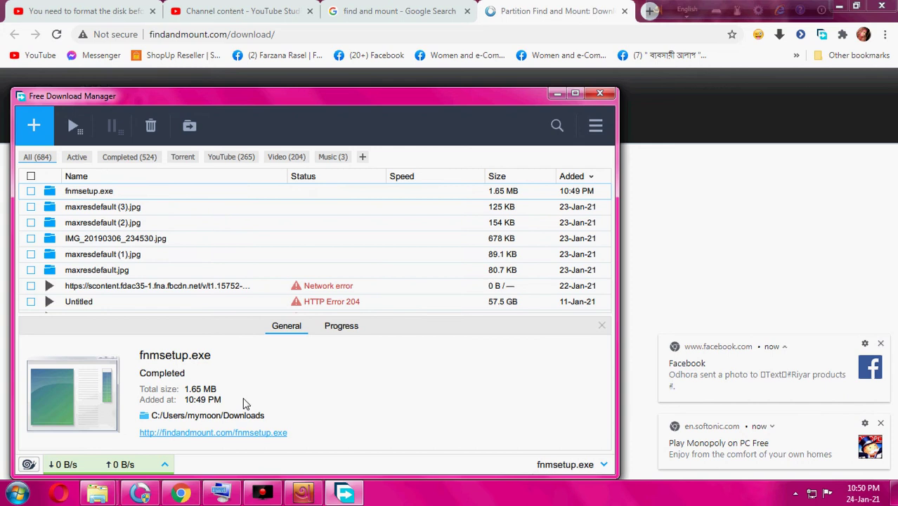
{"action": "left_click", "coordinate": [555, 95]}
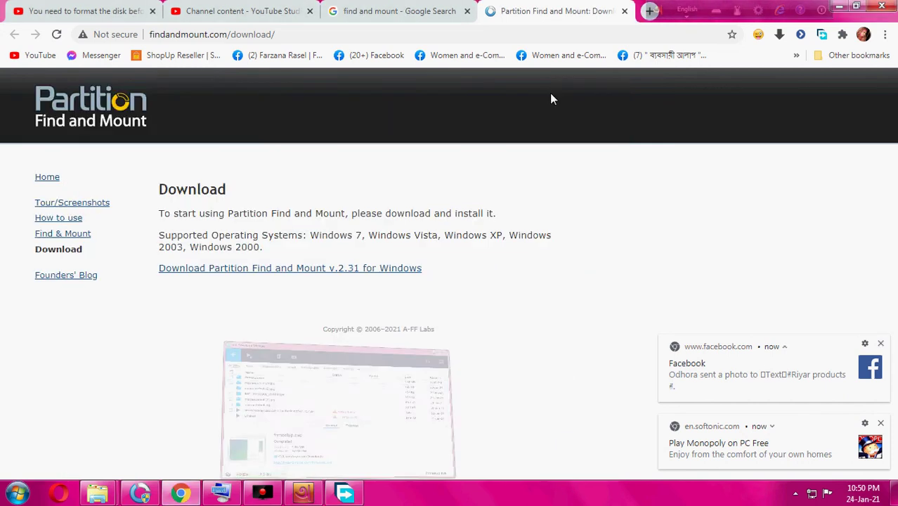
Launch the fnmsetup installer from the Downloads folder in Windows Explorer
{"action": "left_click", "coordinate": [840, 7]}
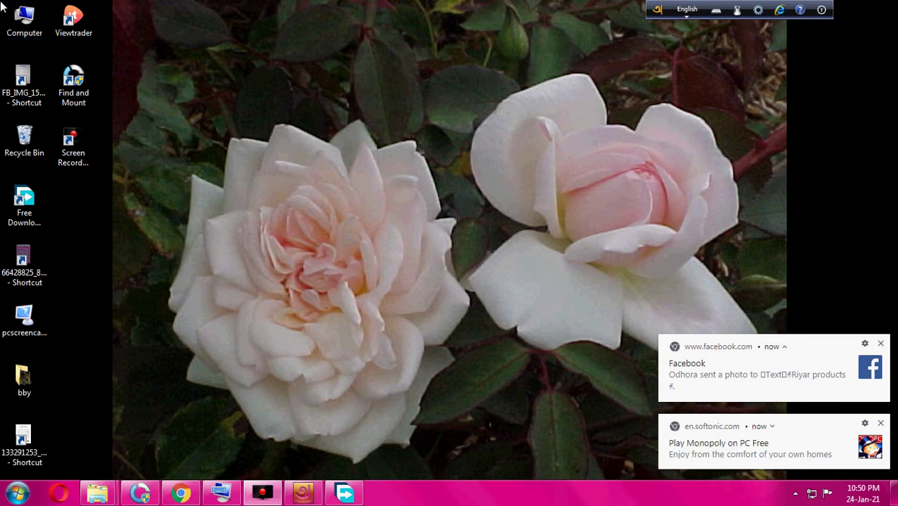
{"action": "double_click", "coordinate": [24, 31]}
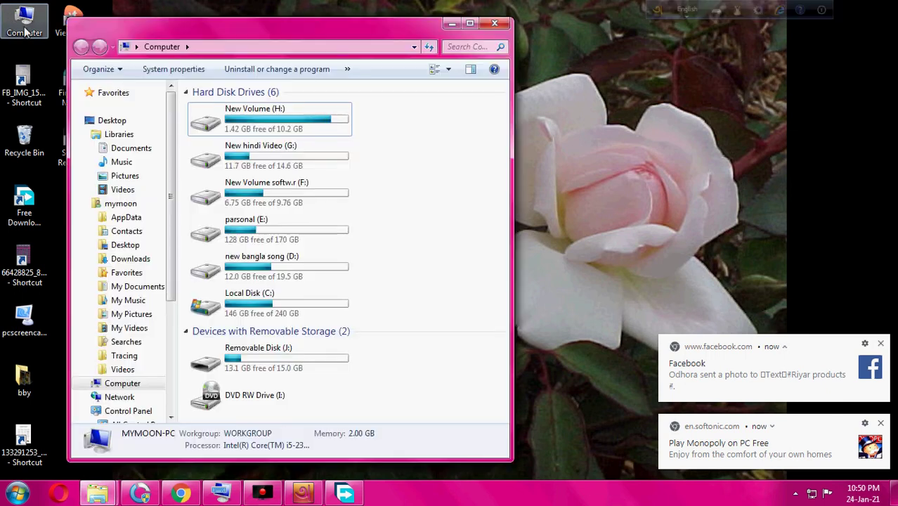
{"action": "left_click", "coordinate": [120, 260]}
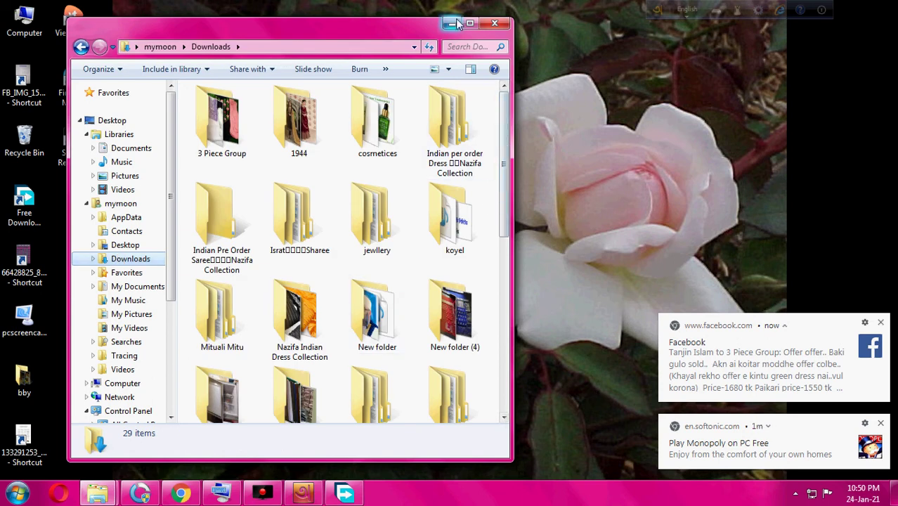
{"action": "left_click_drag", "start_coordinate": [504, 160], "coordinate": [517, 314]}
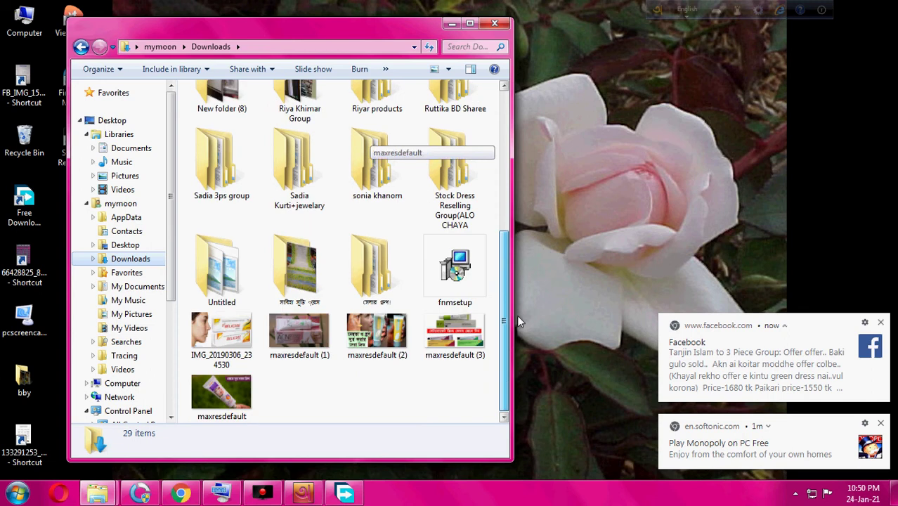
{"action": "left_click", "coordinate": [461, 276]}
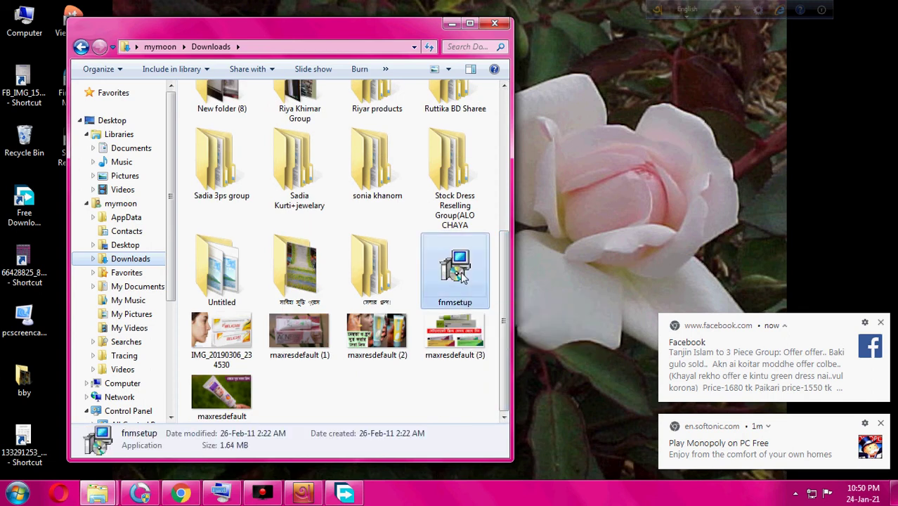
{"action": "right_click", "coordinate": [462, 276]}
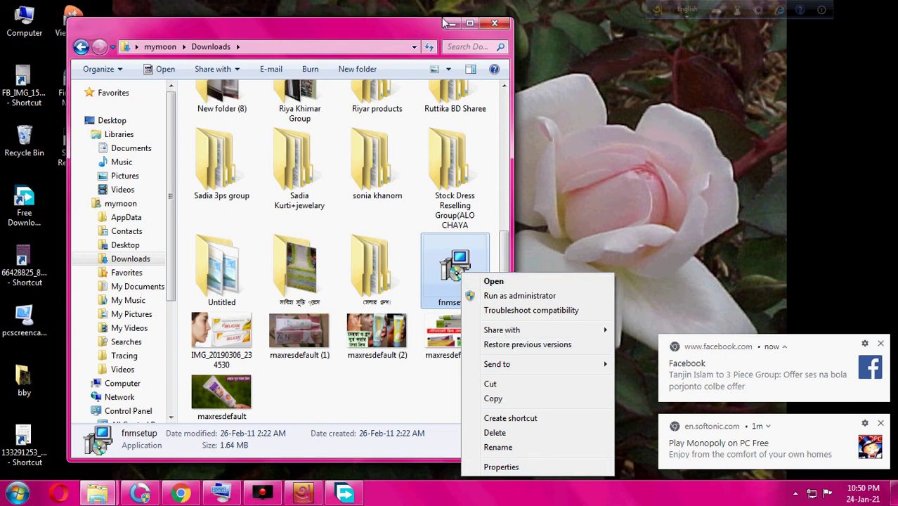
{"action": "left_click", "coordinate": [509, 282]}
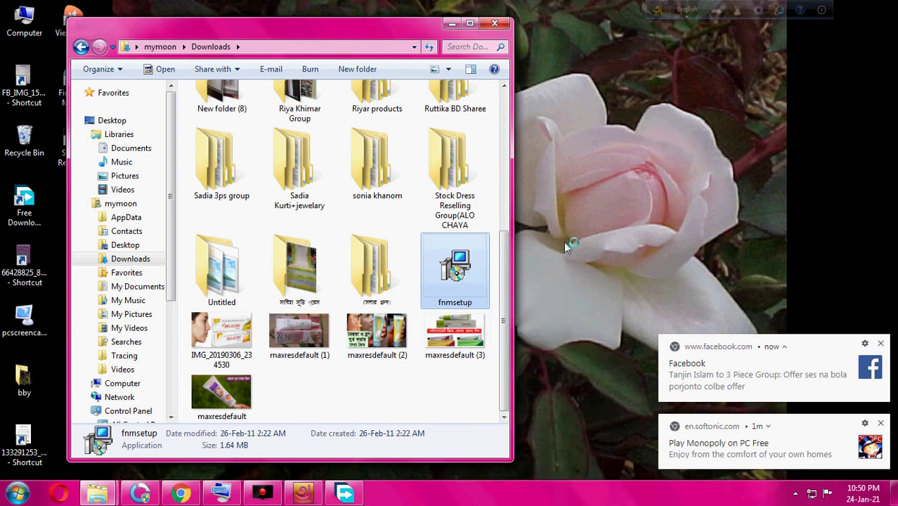
Open Find and Mount from its desktop shortcut and exit the setup wizard without installing
{"action": "left_click", "coordinate": [450, 23]}
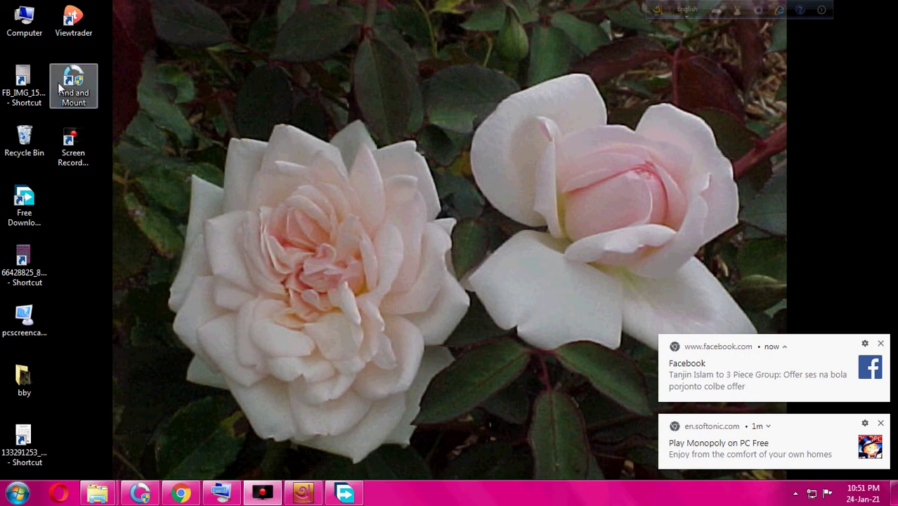
{"action": "left_click", "coordinate": [73, 99]}
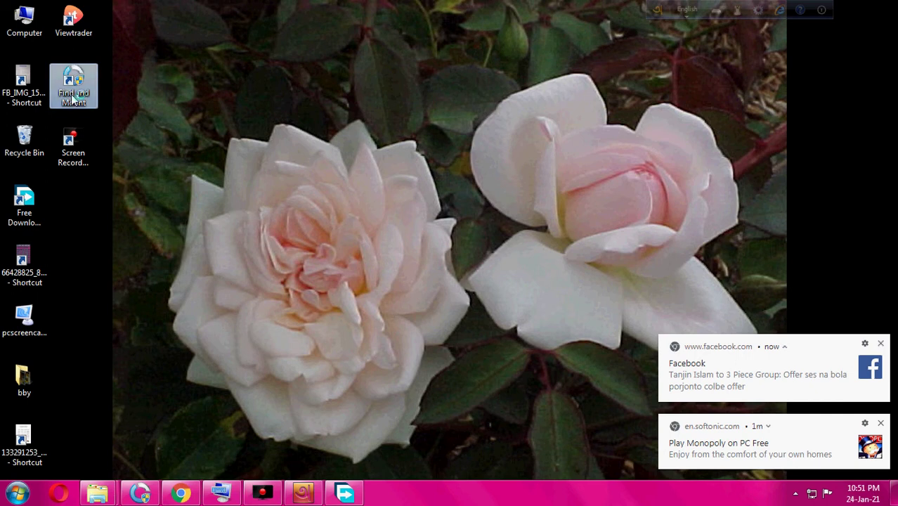
{"action": "double_click", "coordinate": [73, 98]}
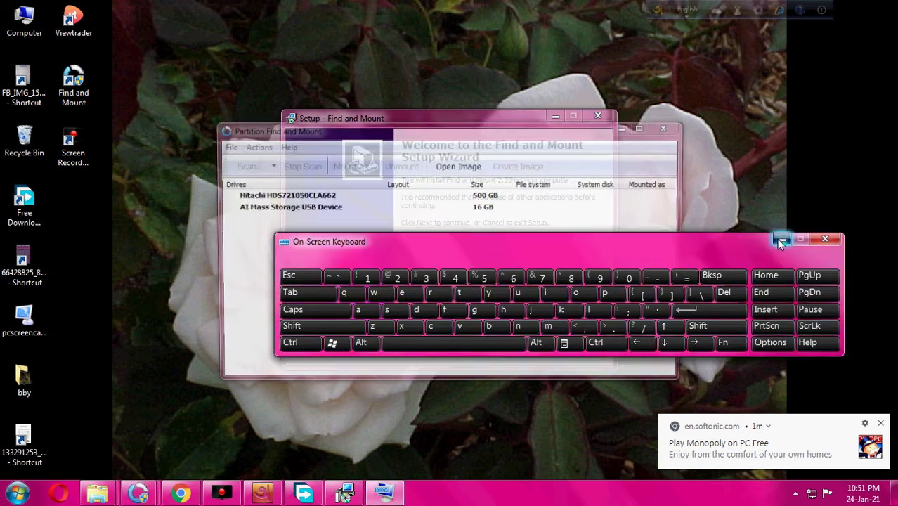
{"action": "left_click", "coordinate": [781, 240]}
{"action": "left_click", "coordinate": [597, 117]}
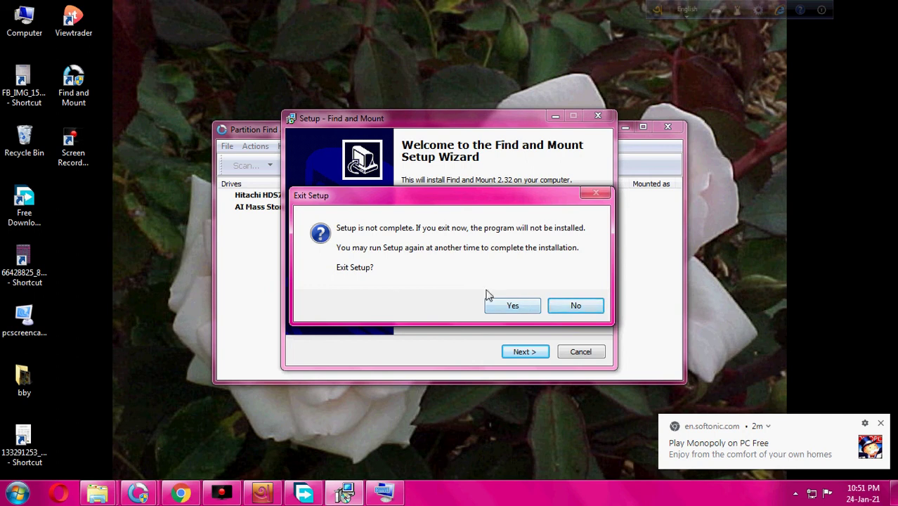
{"action": "left_click", "coordinate": [530, 306]}
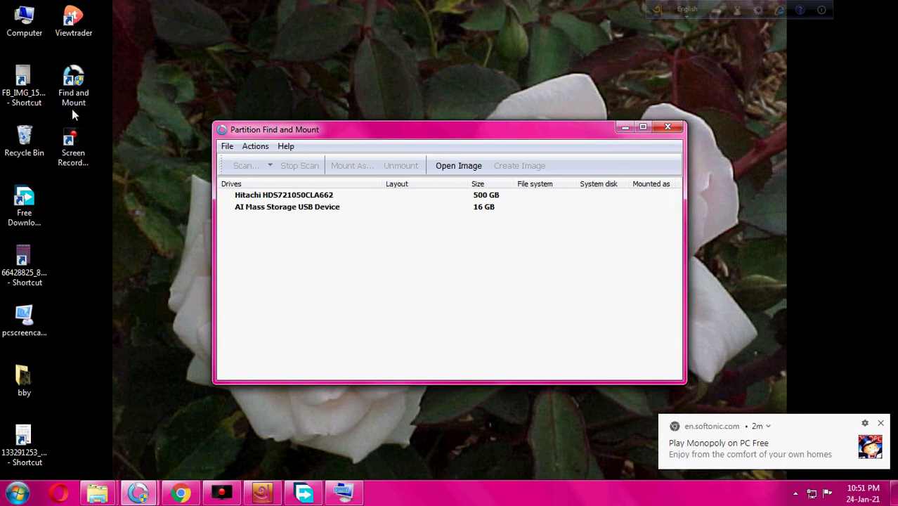
Start a Thorough Scan of the 16 GB AI Mass Storage USB Device
{"action": "left_click", "coordinate": [258, 198]}
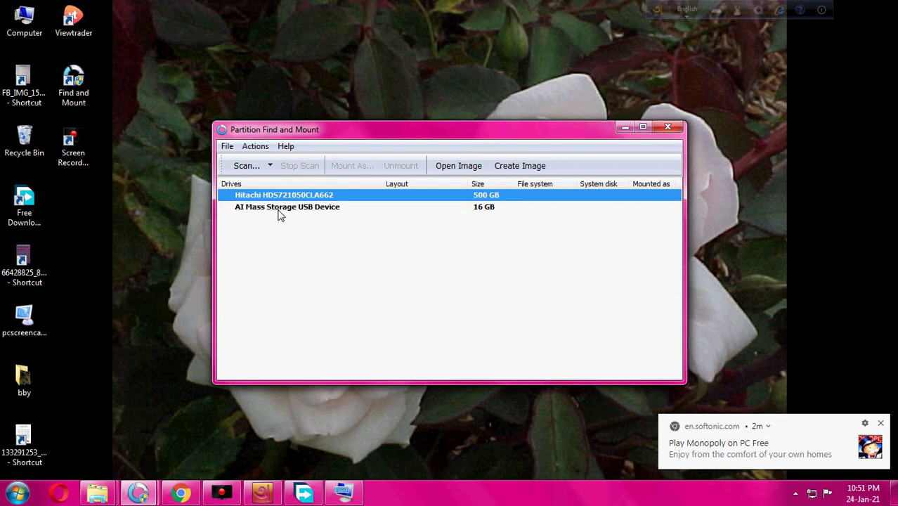
{"action": "left_click", "coordinate": [279, 213]}
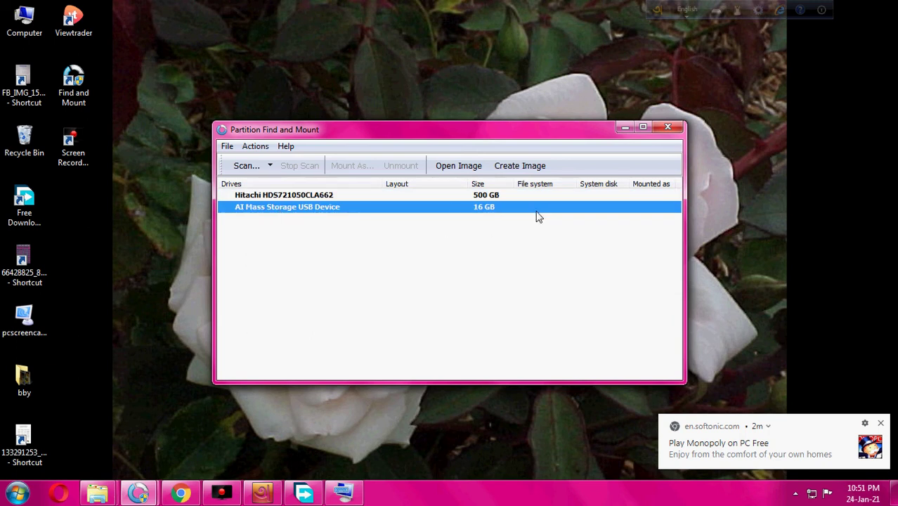
{"action": "left_click", "coordinate": [366, 194]}
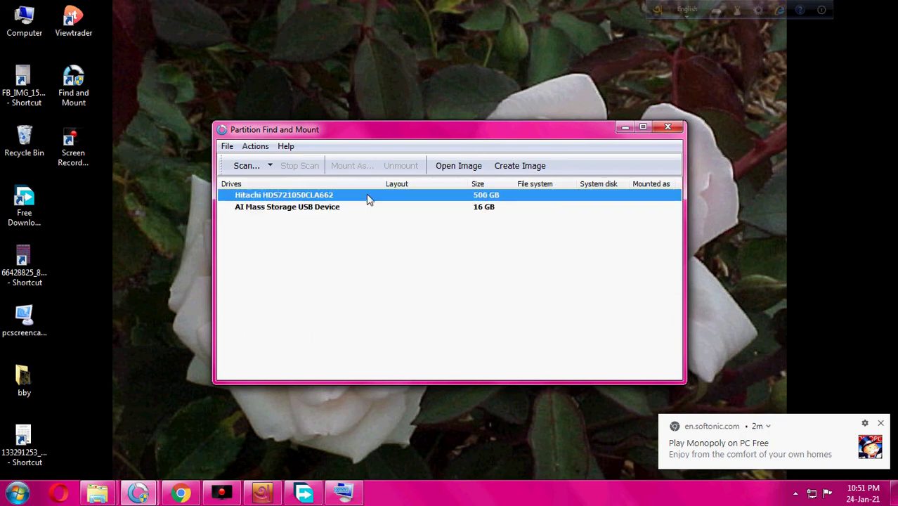
{"action": "left_click", "coordinate": [351, 215]}
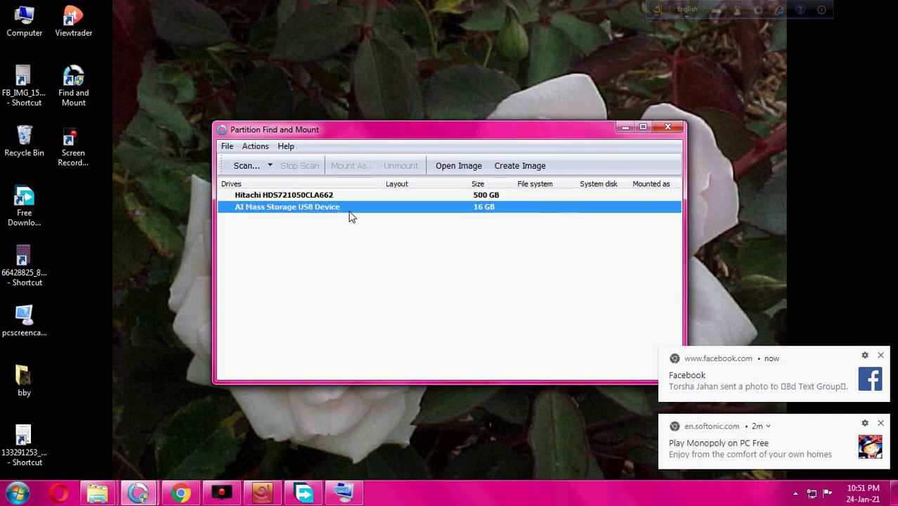
{"action": "left_click", "coordinate": [244, 166]}
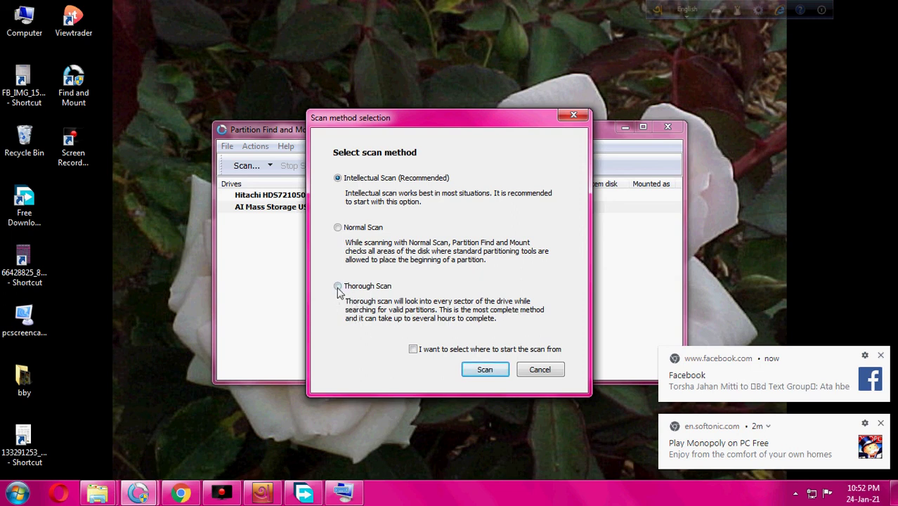
{"action": "left_click", "coordinate": [338, 286]}
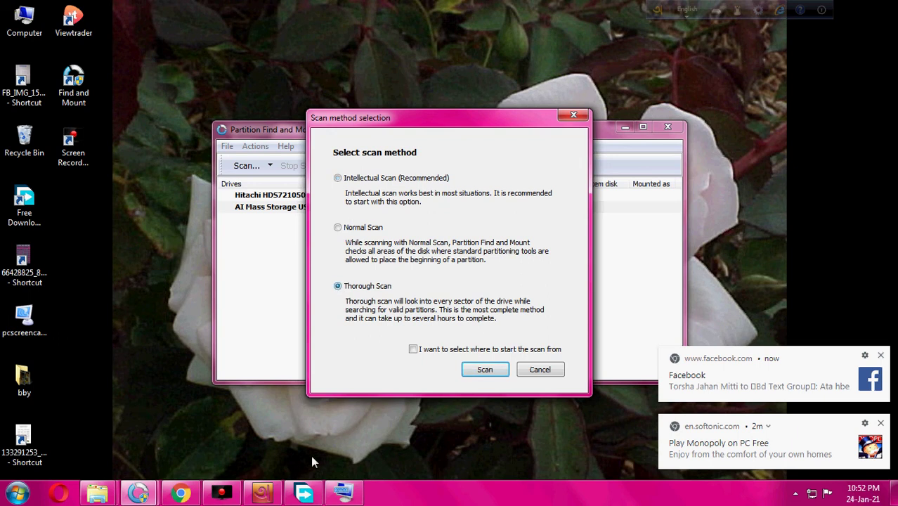
{"action": "left_click", "coordinate": [481, 370]}
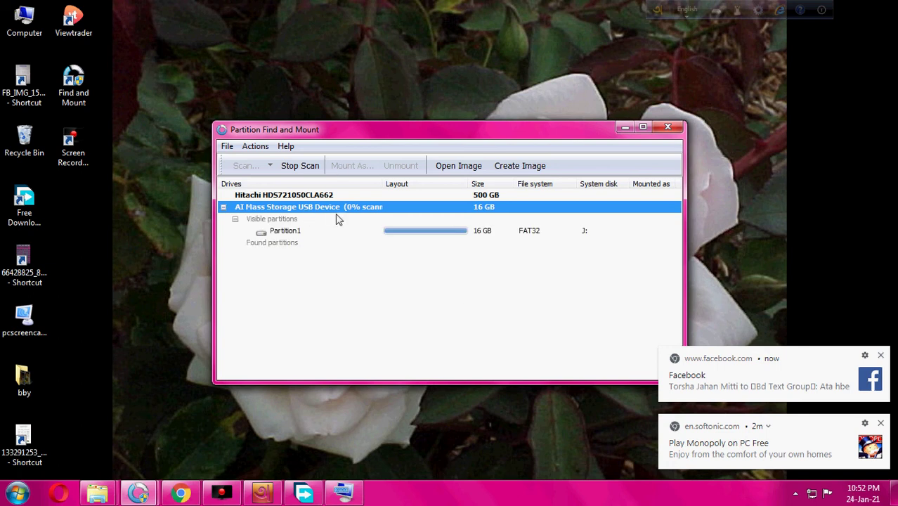
Start a Thorough Scan of the 500 GB Hitachi hard drive
{"action": "left_click", "coordinate": [307, 197]}
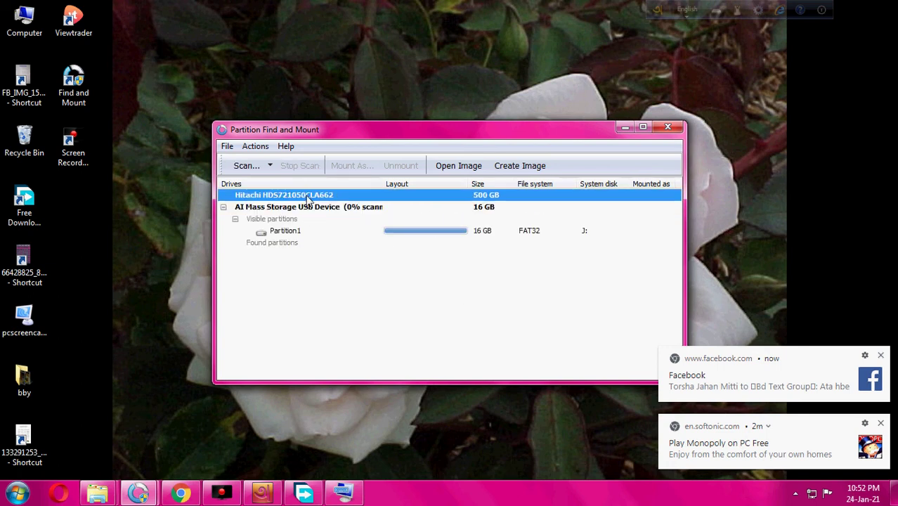
{"action": "left_click", "coordinate": [243, 169]}
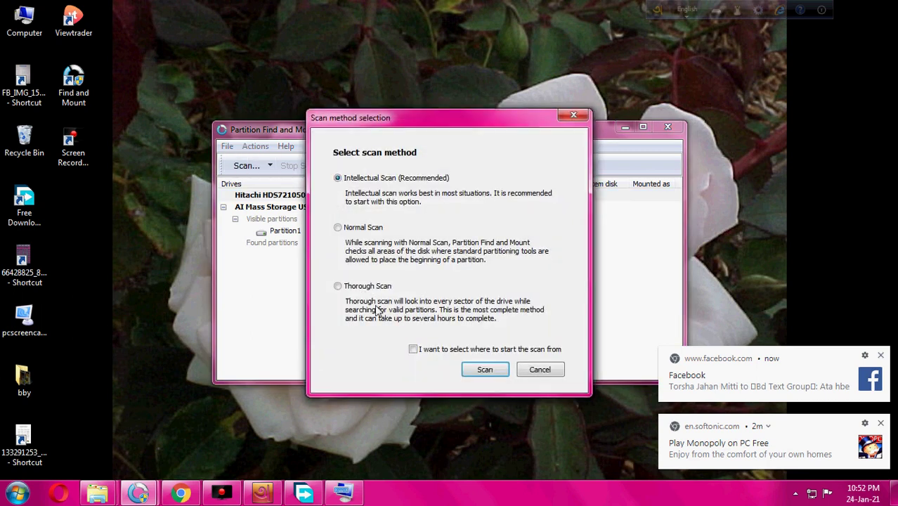
{"action": "left_click", "coordinate": [338, 285]}
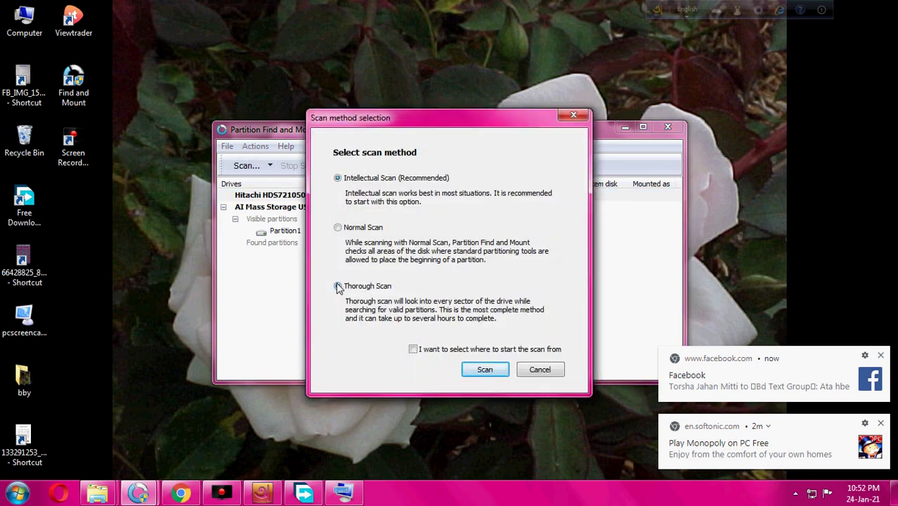
{"action": "left_click", "coordinate": [491, 368]}
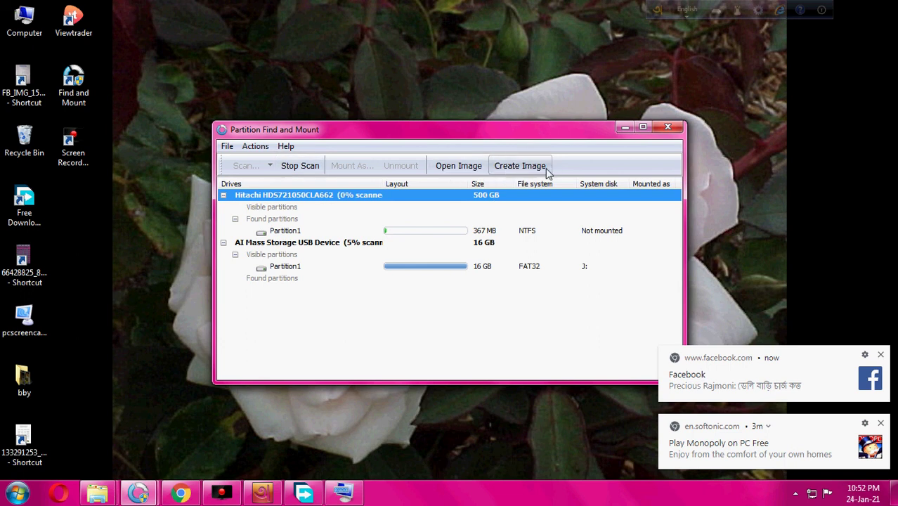
{"action": "left_click", "coordinate": [227, 147]}
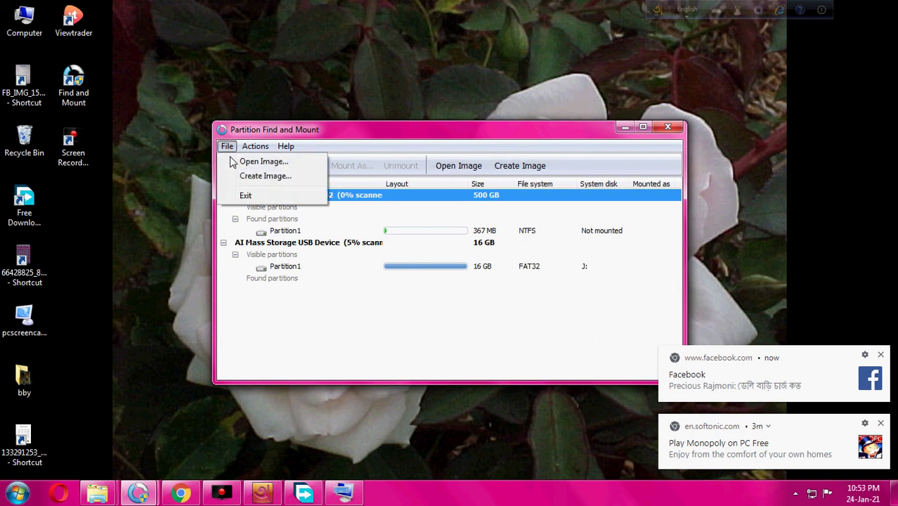
{"action": "left_click", "coordinate": [256, 146]}
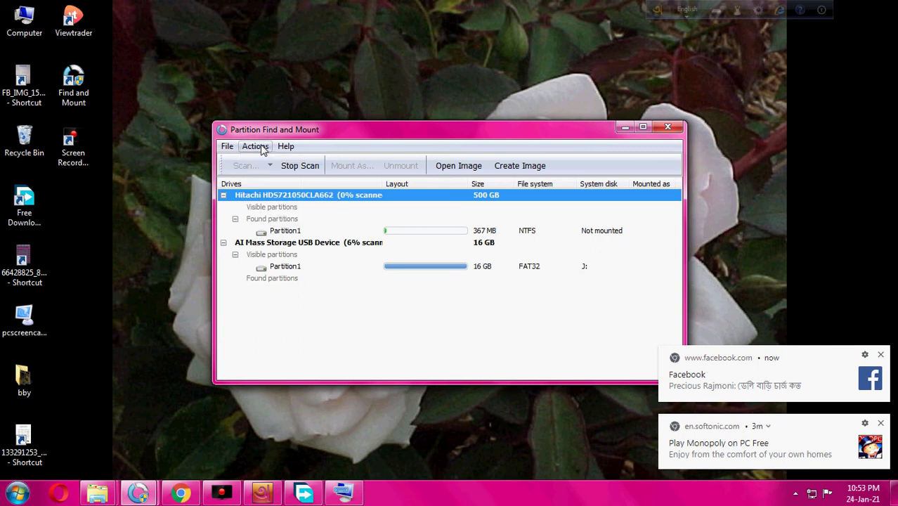
{"action": "left_click", "coordinate": [259, 147]}
{"action": "mouse_move", "coordinate": [327, 162]}
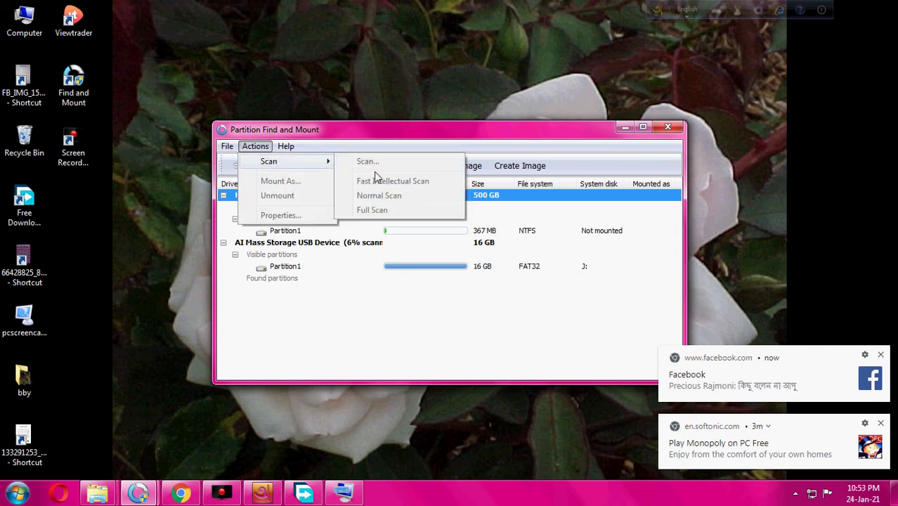
{"action": "mouse_move", "coordinate": [285, 148]}
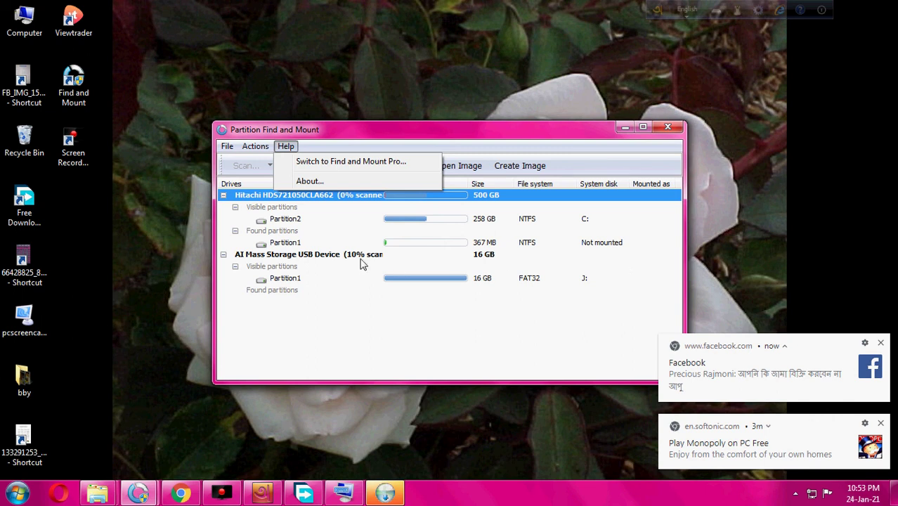
{"action": "left_click", "coordinate": [354, 303]}
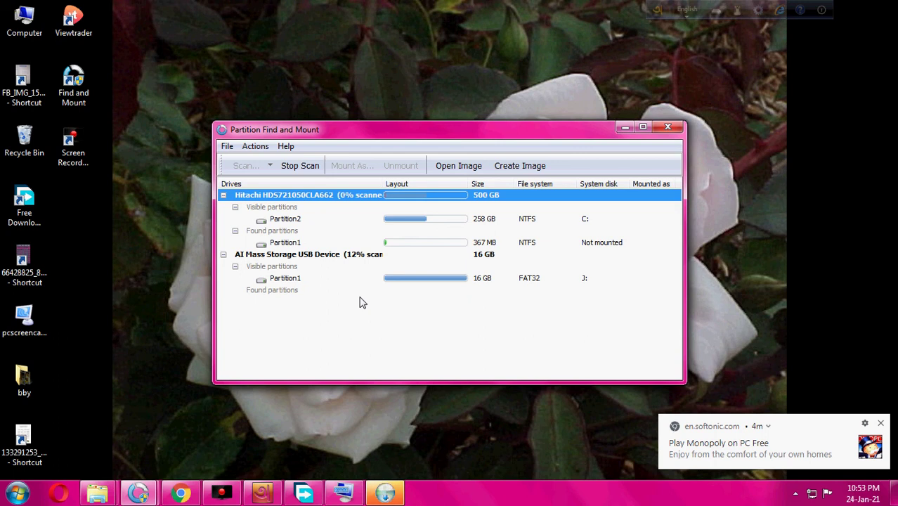
Mount the found 367 MB Partition1 of the Hitachi drive as S:, with the volume set to open in Windows Explorer
{"action": "left_click", "coordinate": [324, 244]}
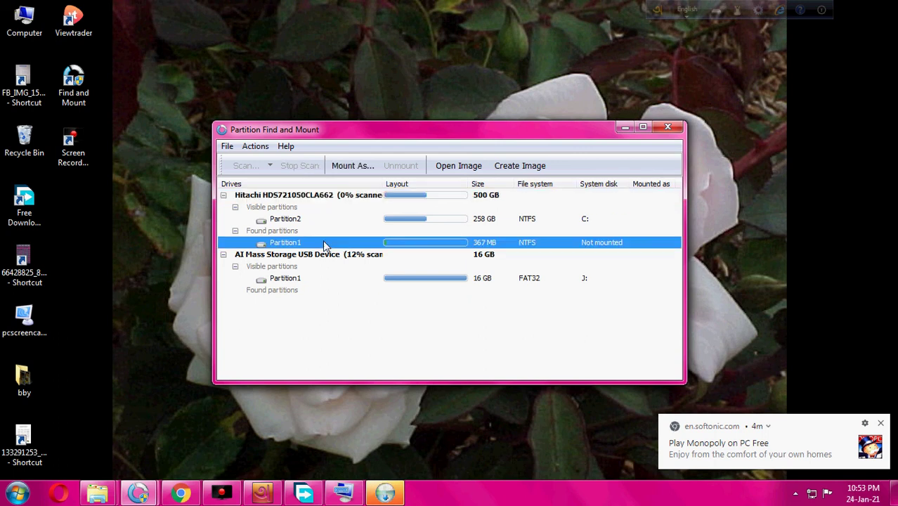
{"action": "left_click", "coordinate": [335, 219]}
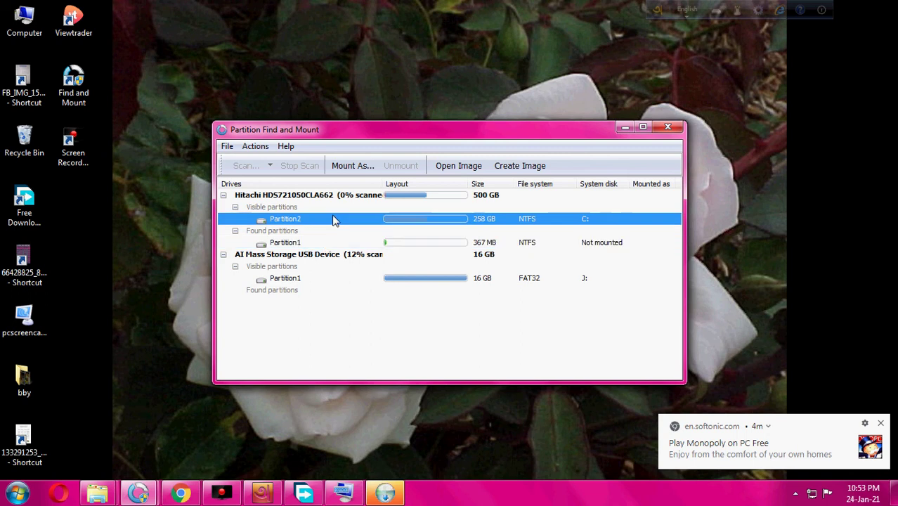
{"action": "left_click", "coordinate": [333, 245]}
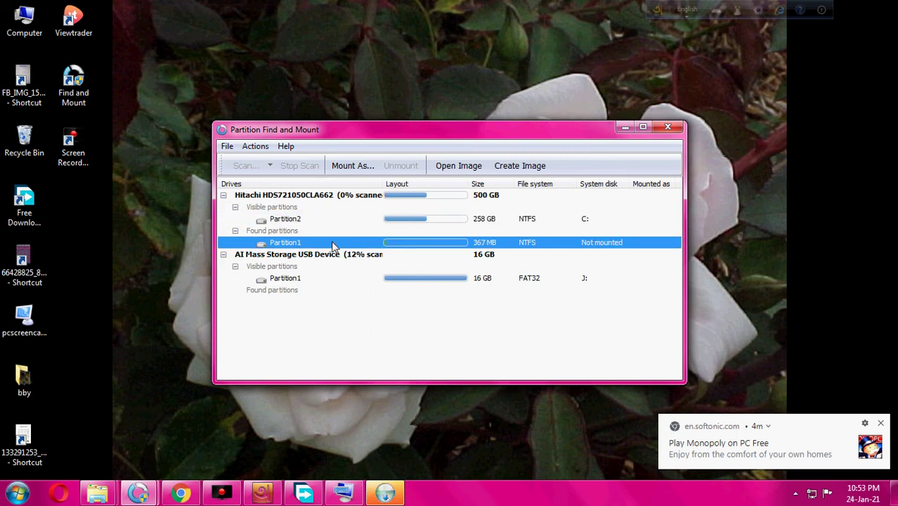
{"action": "right_click", "coordinate": [333, 246]}
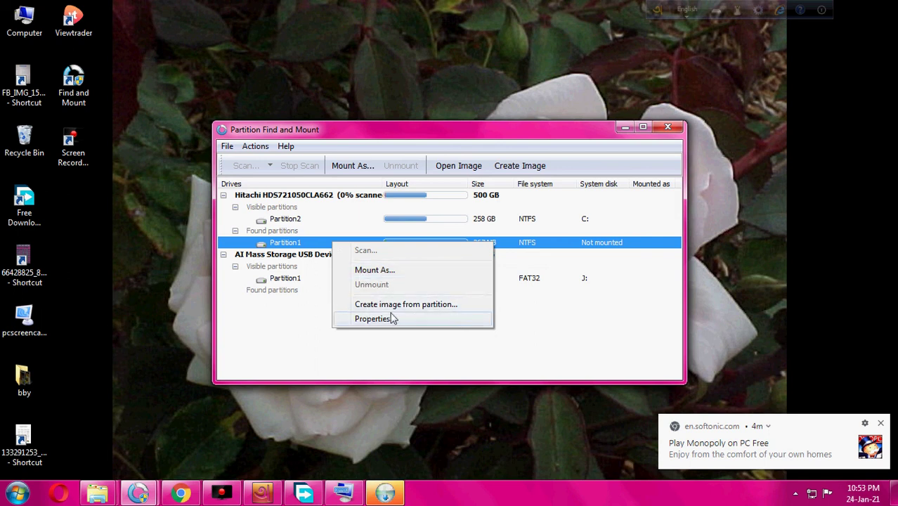
{"action": "left_click", "coordinate": [374, 271]}
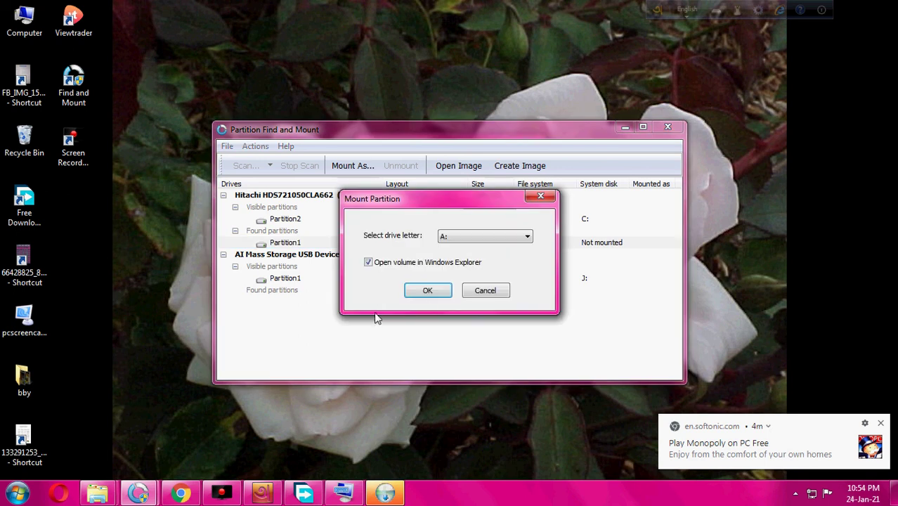
{"action": "left_click", "coordinate": [484, 239]}
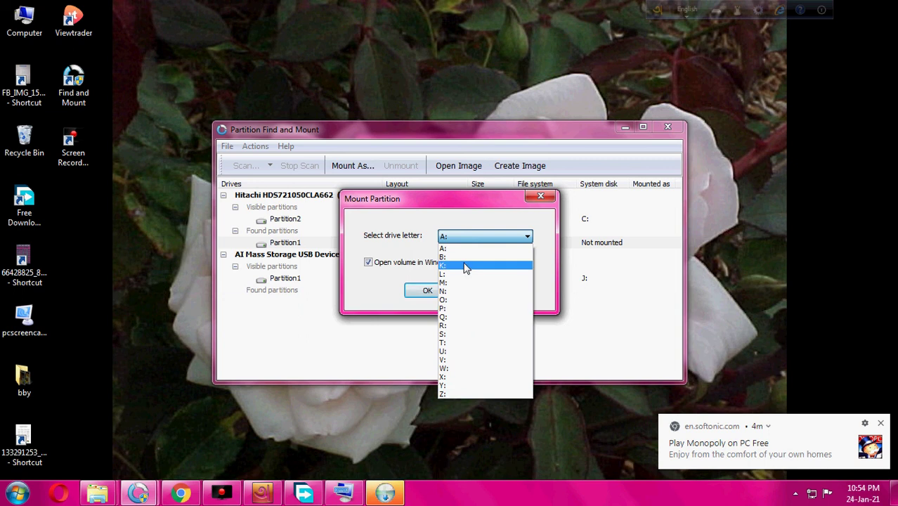
{"action": "left_click", "coordinate": [455, 334]}
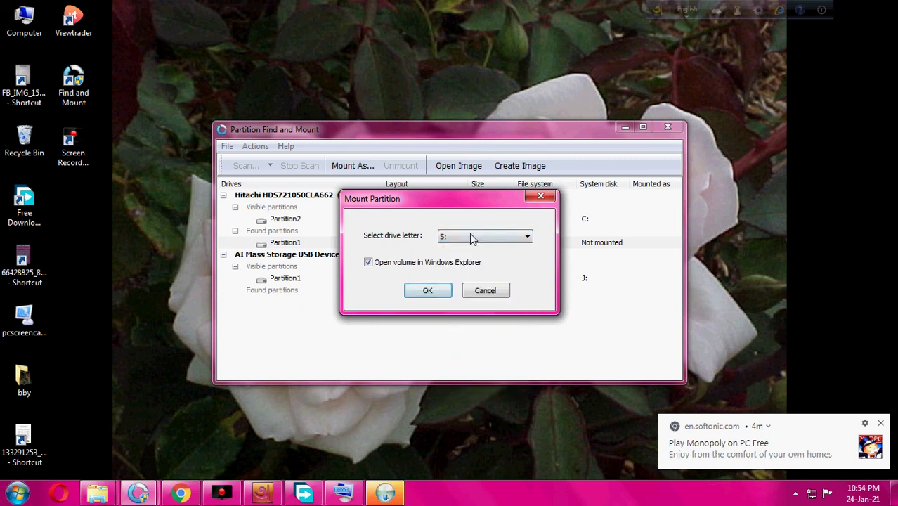
{"action": "left_click", "coordinate": [427, 291]}
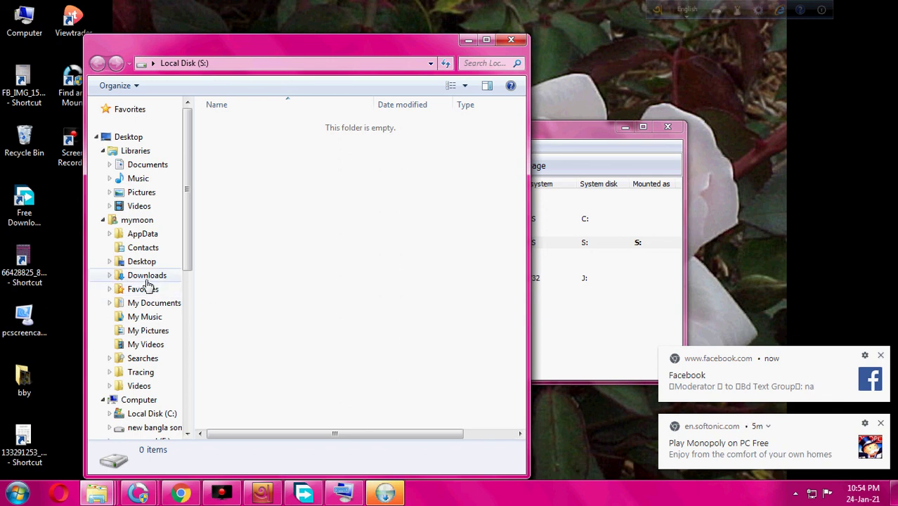
Examine the drives listed under Computer, open Local Disk (S:) to check its contents, and close the Explorer window
{"action": "left_click", "coordinate": [138, 399]}
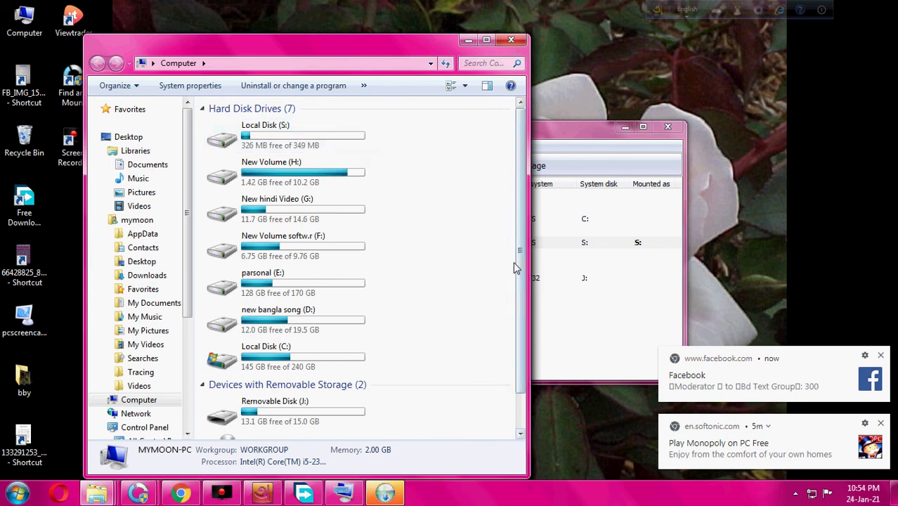
{"action": "scroll", "coordinate": [492, 295], "scroll_direction": "down", "scroll_amount": 1}
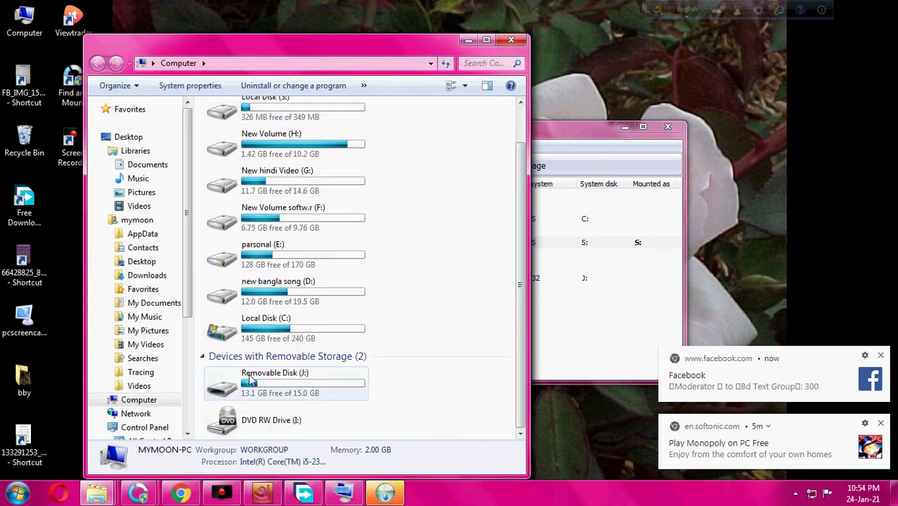
{"action": "left_click", "coordinate": [311, 386]}
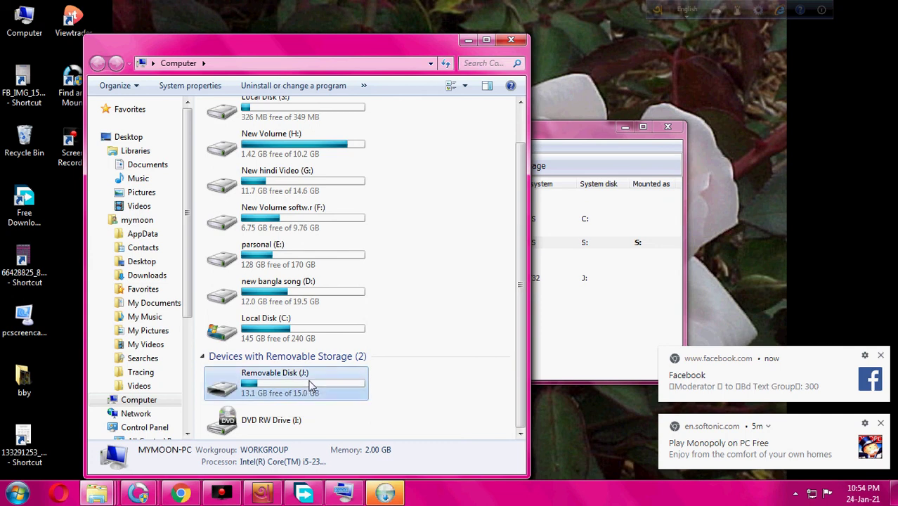
{"action": "left_click", "coordinate": [292, 108]}
{"action": "right_click", "coordinate": [295, 110]}
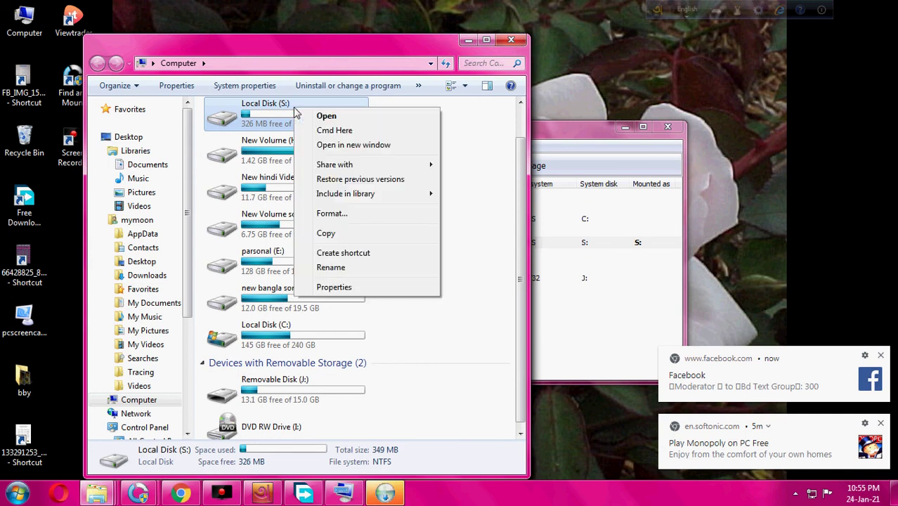
{"action": "left_click", "coordinate": [316, 28]}
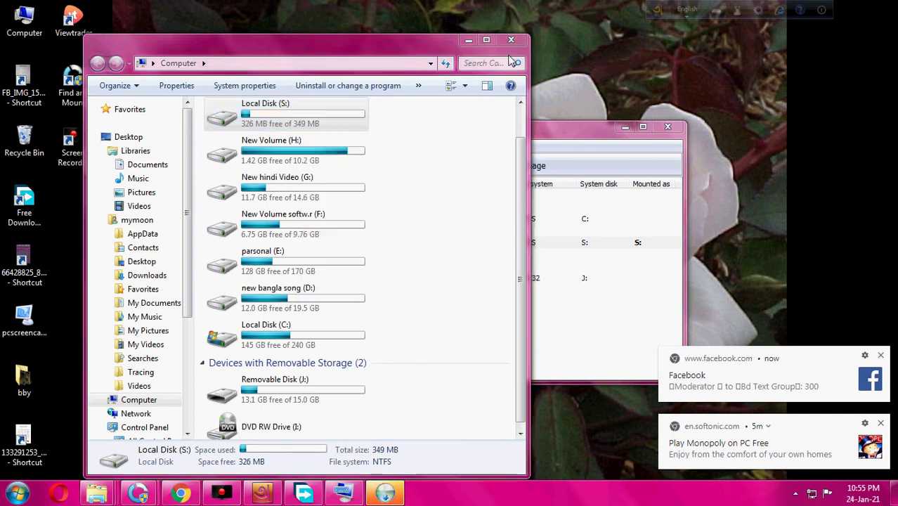
{"action": "key", "text": "Return"}
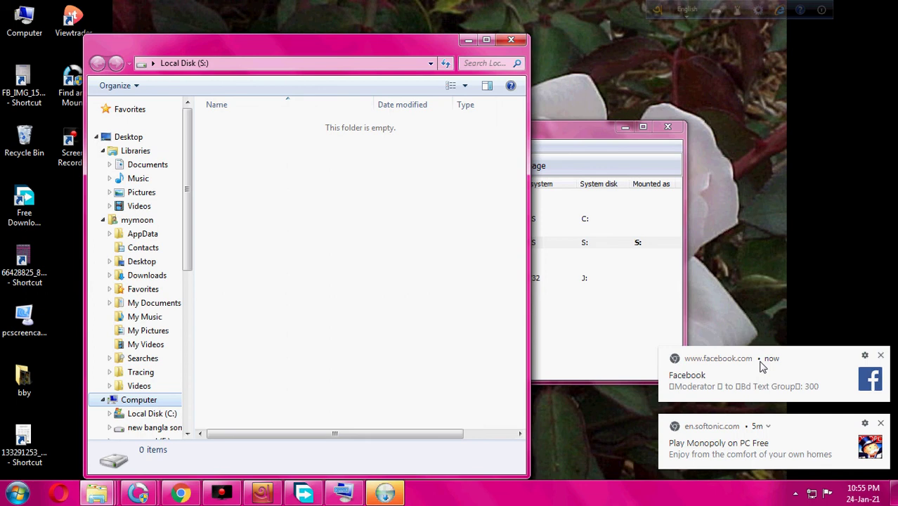
{"action": "left_click", "coordinate": [511, 40]}
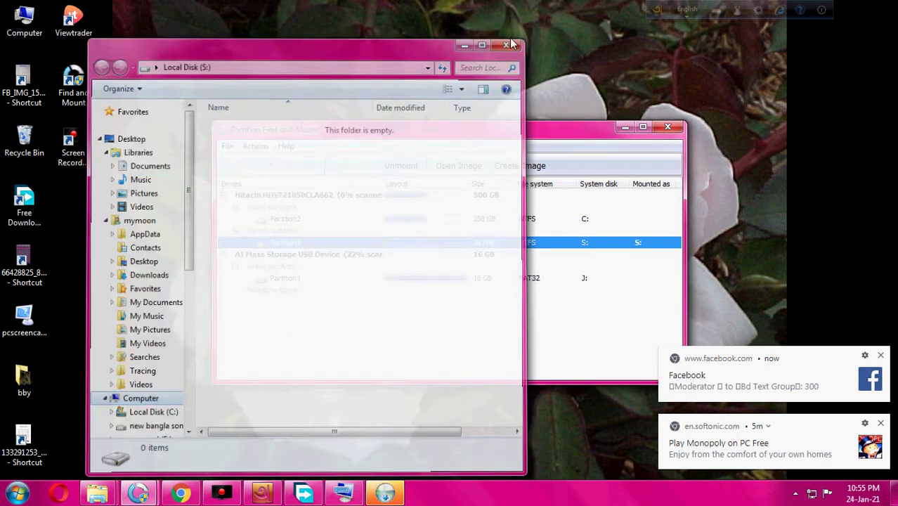
Unmount the Hitachi drive's found Partition1 from S: and close Partition Find and Mount
{"action": "right_click", "coordinate": [379, 244]}
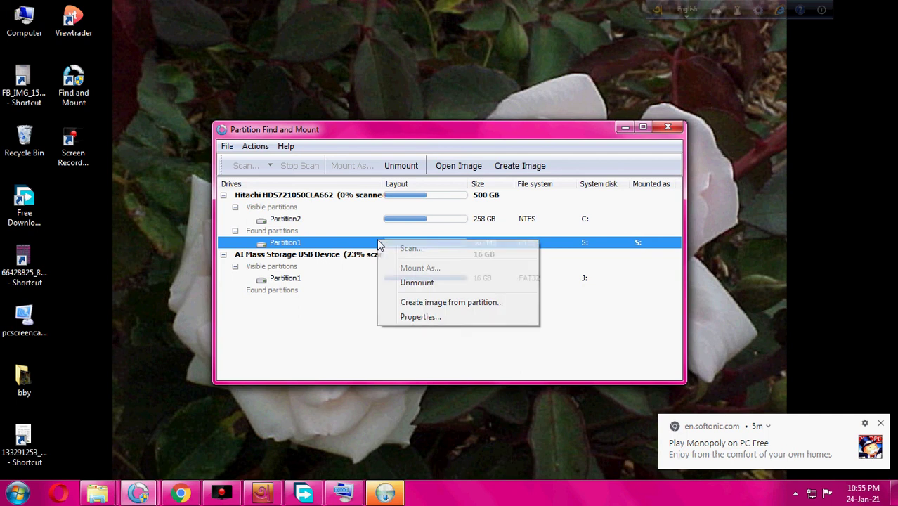
{"action": "left_click", "coordinate": [418, 283]}
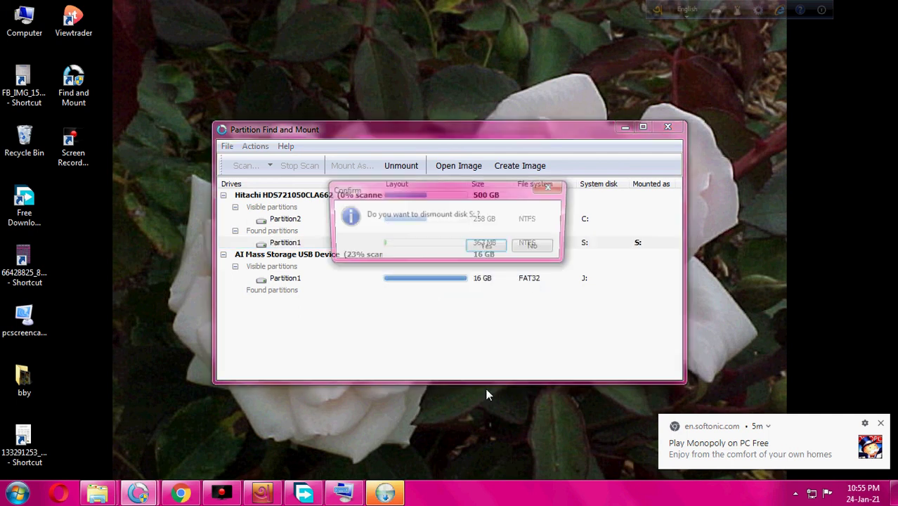
{"action": "left_click", "coordinate": [485, 247]}
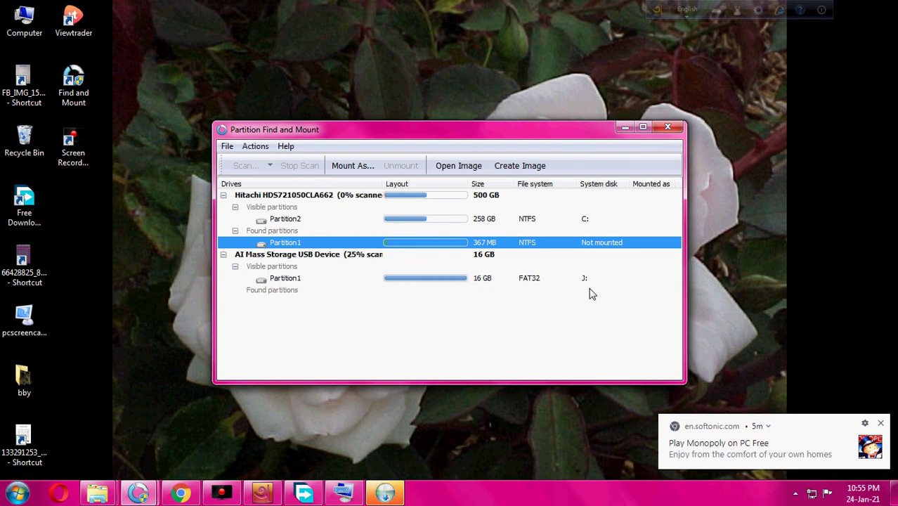
{"action": "left_click", "coordinate": [668, 129]}
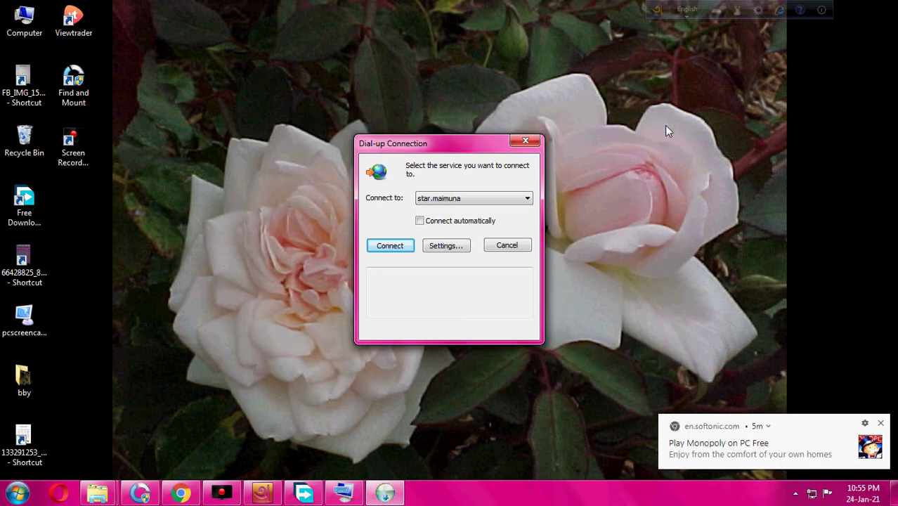
Open Computer, view the format settings for Removable Disk (J:), and close them without formatting
{"action": "double_click", "coordinate": [24, 19]}
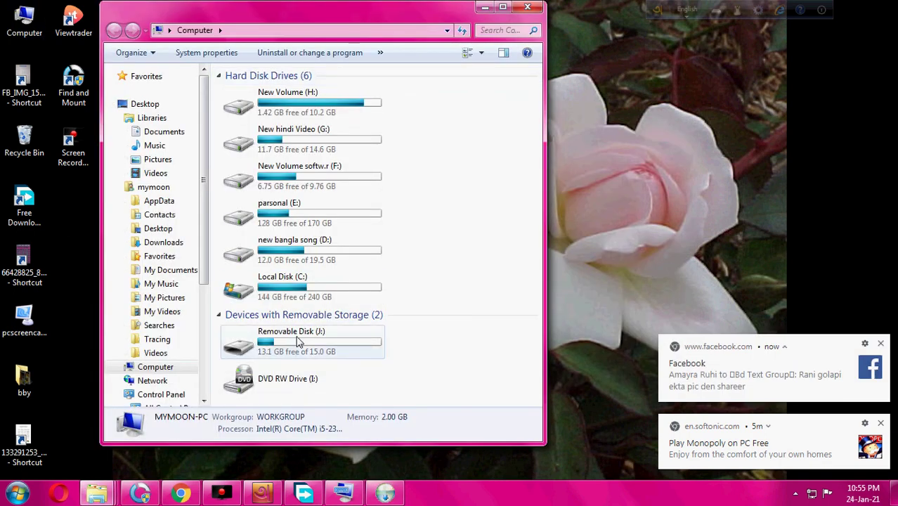
{"action": "left_click", "coordinate": [299, 341]}
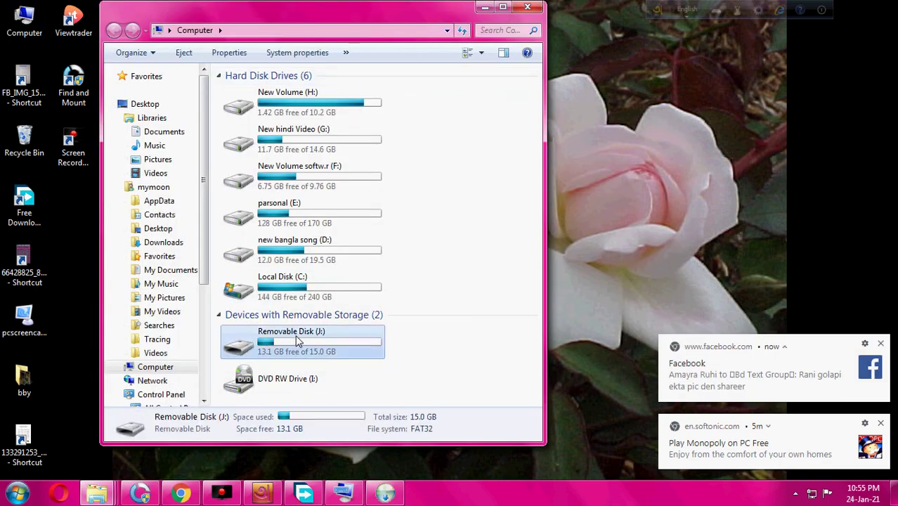
{"action": "right_click", "coordinate": [306, 336]}
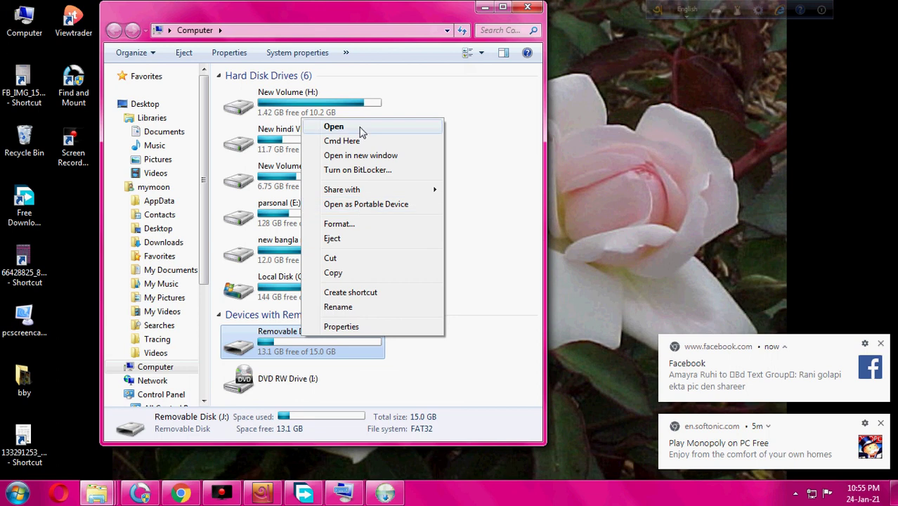
{"action": "left_click", "coordinate": [343, 226]}
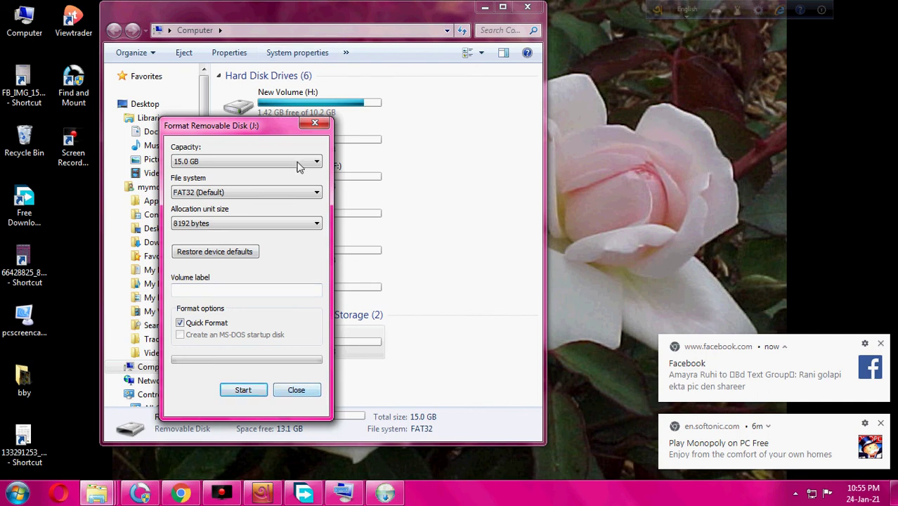
{"action": "left_click", "coordinate": [315, 124]}
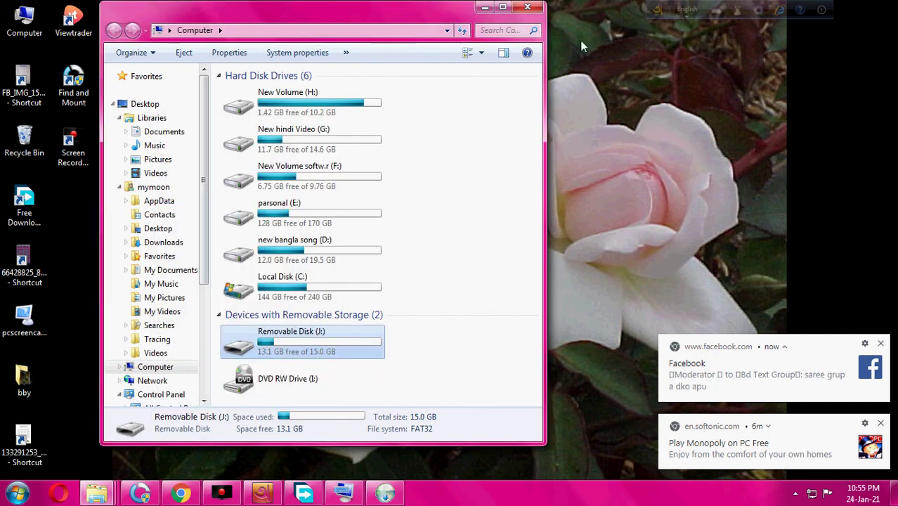
Open Microsoft Office Word 2007 and write "Now ok tnx" in the new document
{"action": "left_click", "coordinate": [20, 493]}
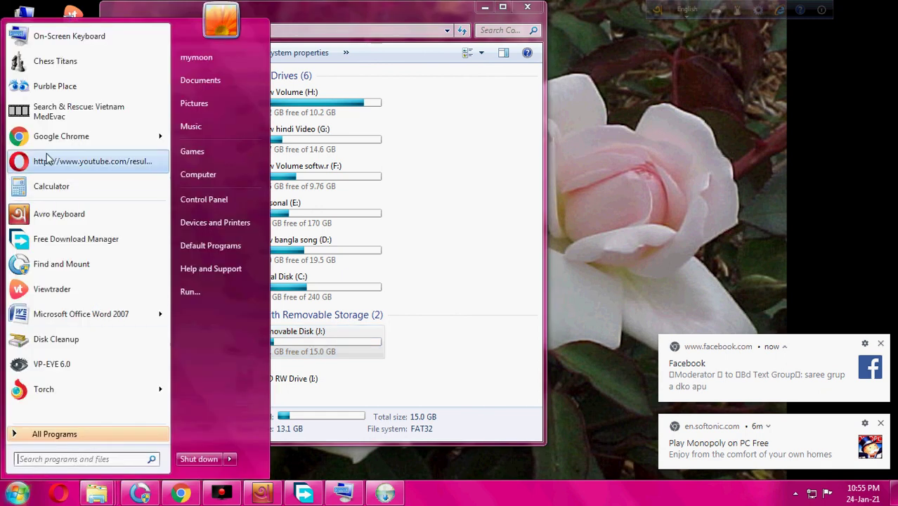
{"action": "left_click", "coordinate": [80, 316]}
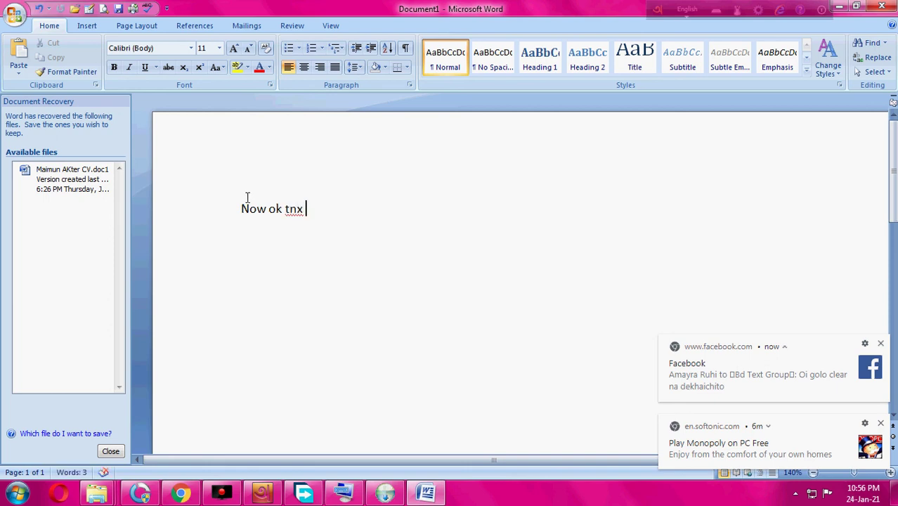
Bring up the On-Screen Keyboard and add "dear all people." to the end of the line in Document1
{"action": "left_click", "coordinate": [332, 496]}
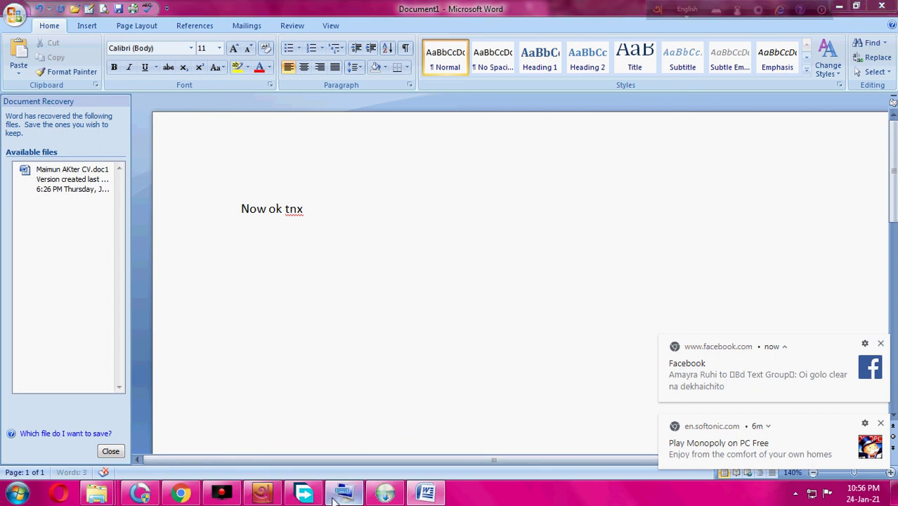
{"action": "left_click", "coordinate": [318, 213]}
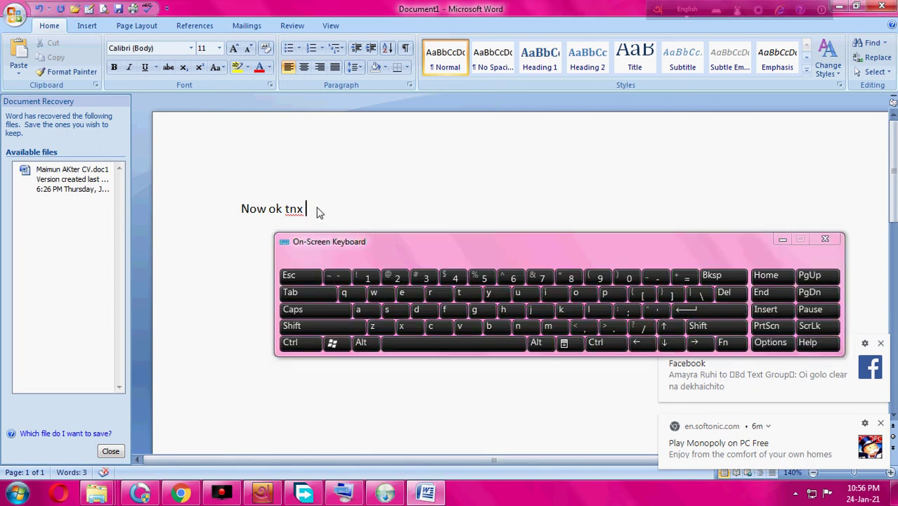
{"action": "left_click", "coordinate": [401, 293]}
{"action": "left_click", "coordinate": [358, 310]}
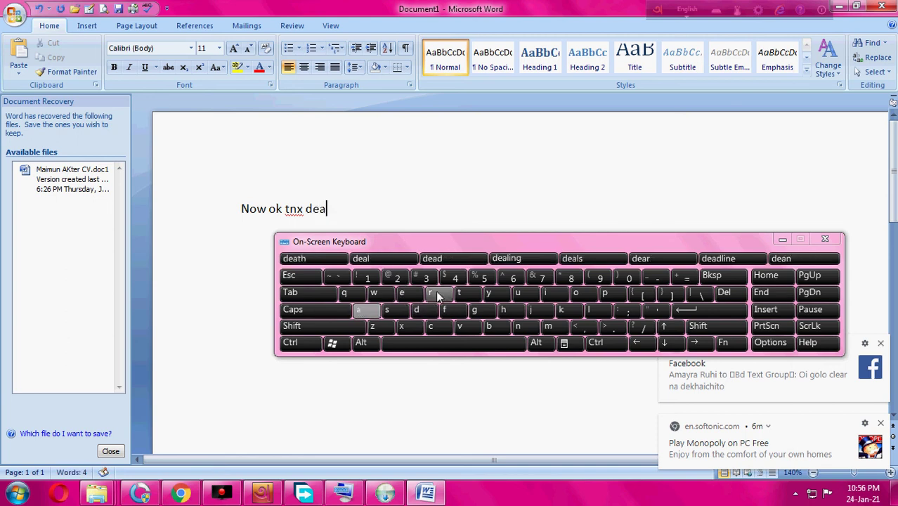
{"action": "left_click", "coordinate": [430, 293]}
{"action": "left_click", "coordinate": [454, 342]}
{"action": "left_click", "coordinate": [360, 310]}
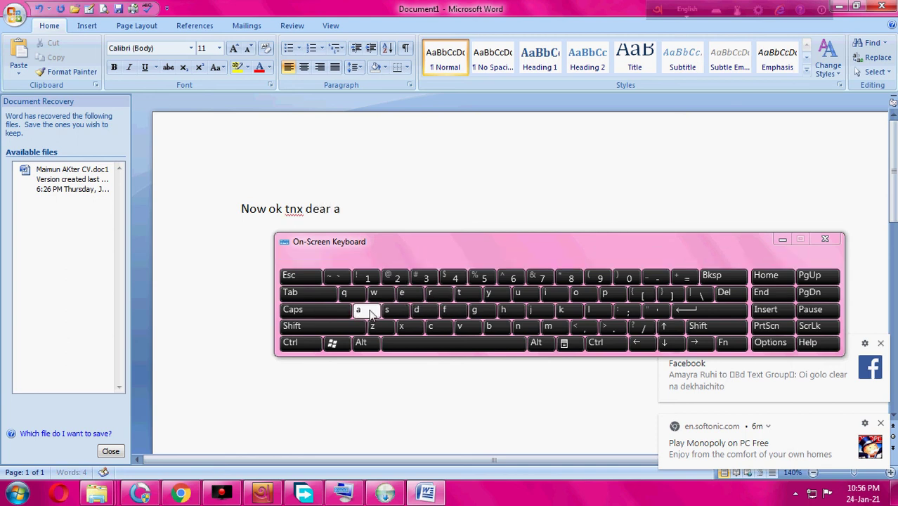
{"action": "left_click", "coordinate": [590, 310]}
{"action": "left_click", "coordinate": [590, 310]}
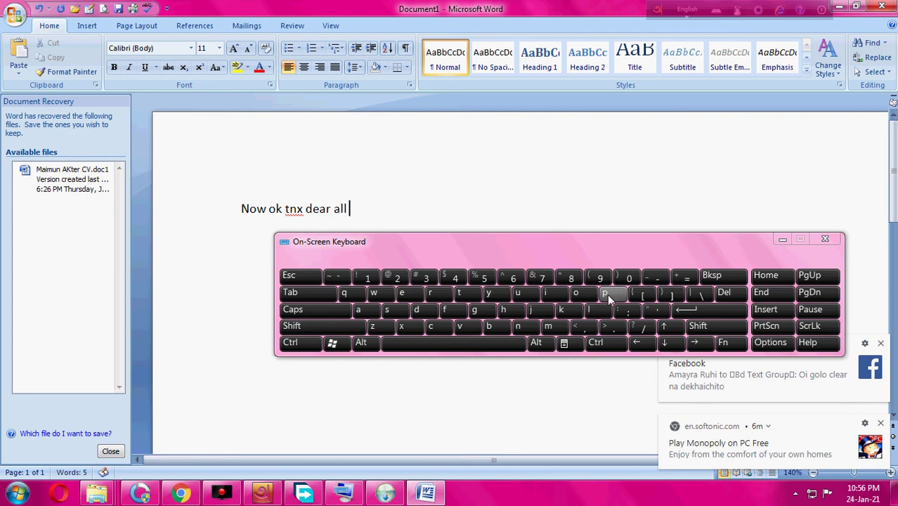
{"action": "left_click", "coordinate": [605, 293]}
{"action": "left_click", "coordinate": [408, 292]}
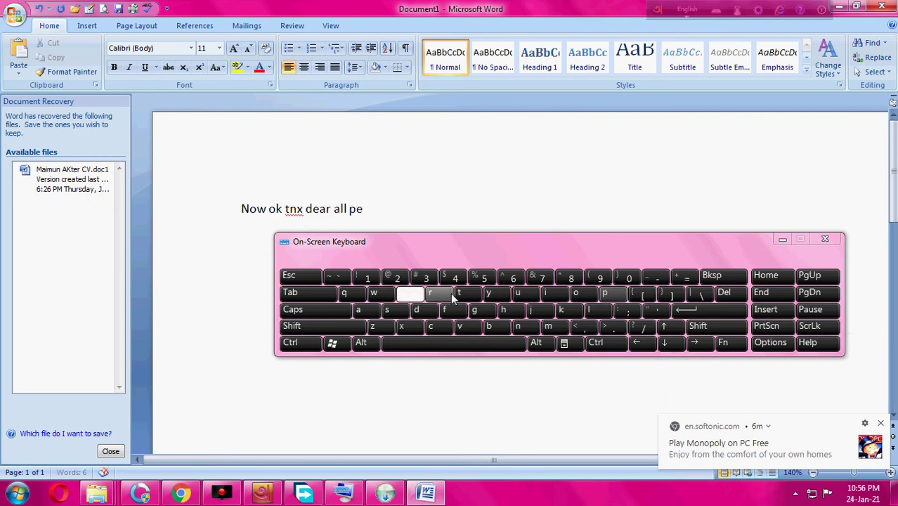
{"action": "left_click", "coordinate": [576, 294]}
{"action": "left_click", "coordinate": [603, 294]}
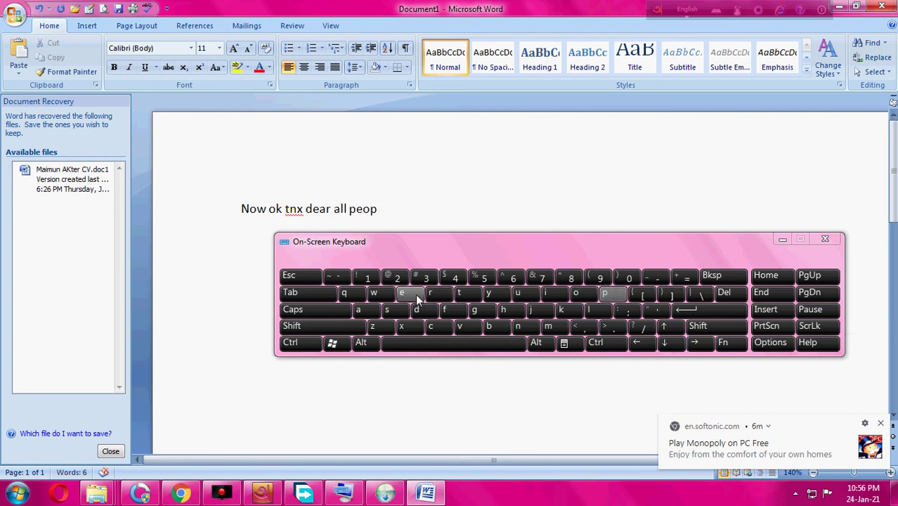
{"action": "left_click", "coordinate": [590, 310]}
{"action": "left_click", "coordinate": [409, 293]}
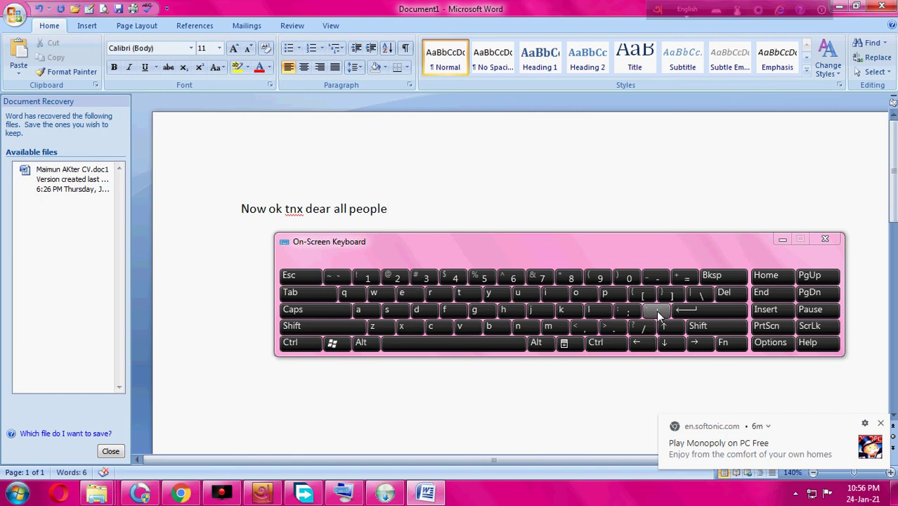
{"action": "left_click", "coordinate": [611, 328]}
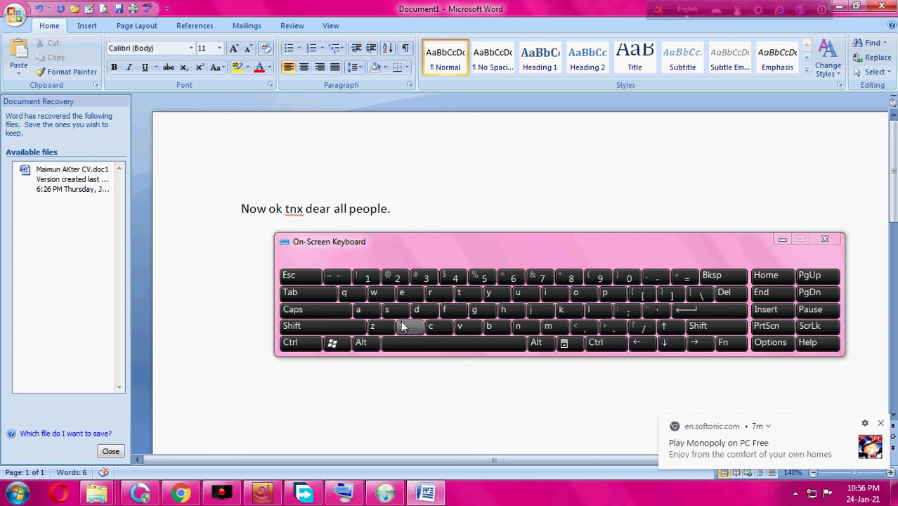
Add the greeting "aschalamualaikum" after "people." at the end of the document's first line using the On-Screen Keyboard
{"action": "left_click", "coordinate": [358, 310]}
{"action": "left_click", "coordinate": [388, 310]}
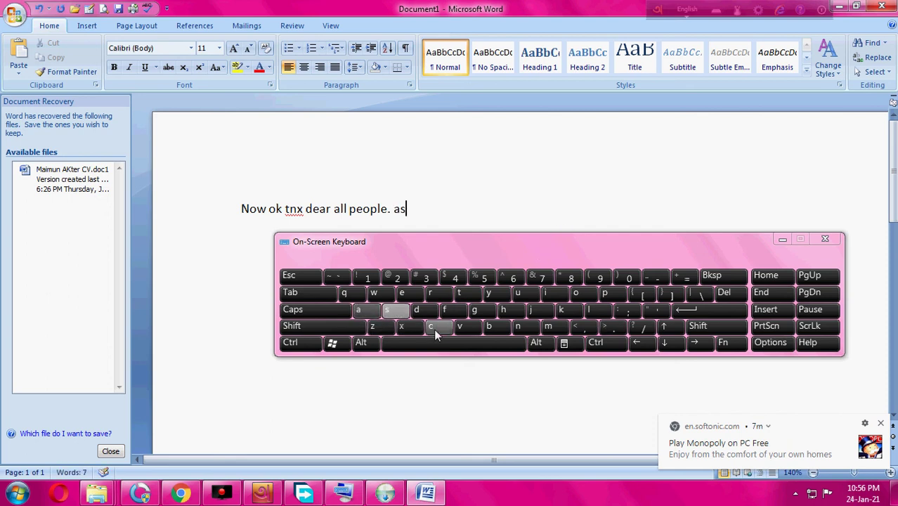
{"action": "left_click", "coordinate": [430, 326]}
{"action": "left_click", "coordinate": [503, 310]}
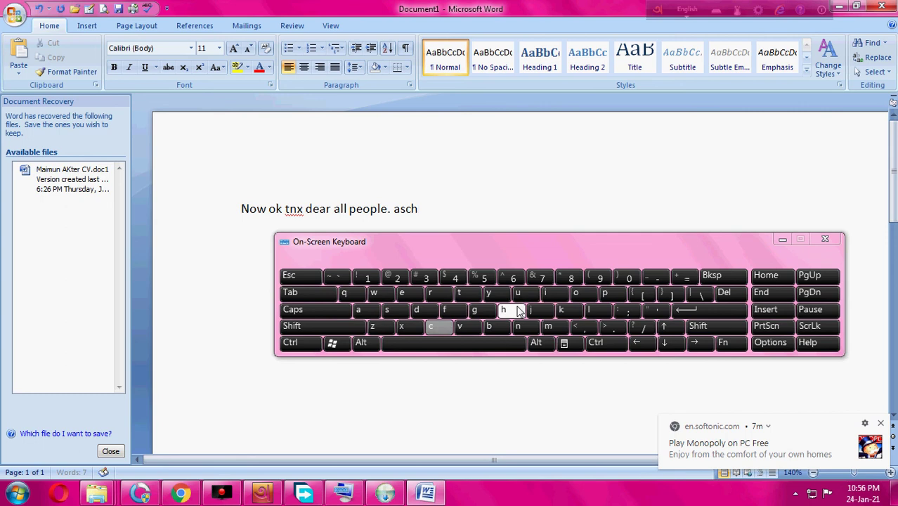
{"action": "left_click", "coordinate": [373, 293]}
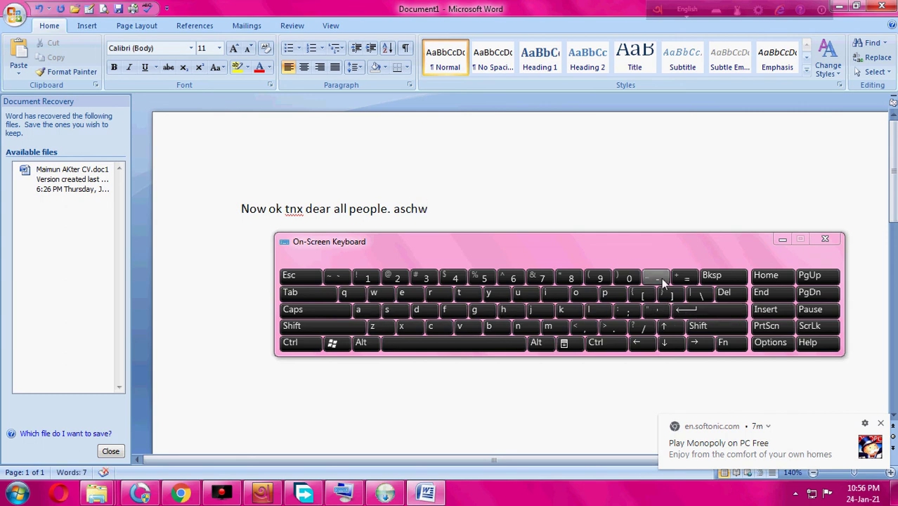
{"action": "left_click", "coordinate": [712, 275]}
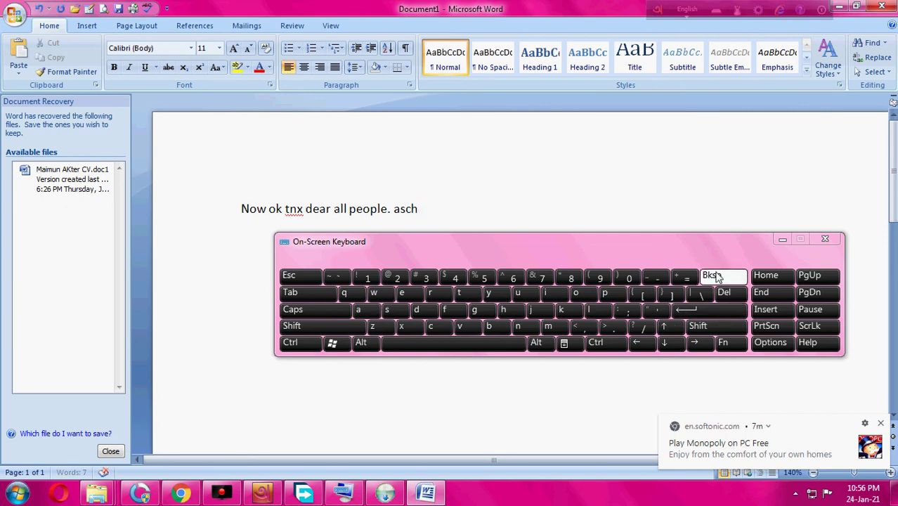
{"action": "left_click", "coordinate": [367, 312]}
{"action": "left_click", "coordinate": [596, 312]}
{"action": "left_click", "coordinate": [358, 310]}
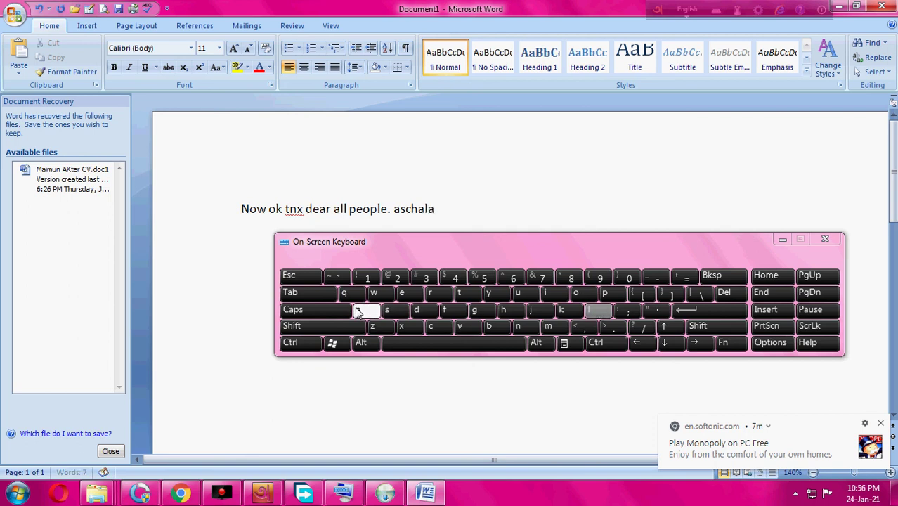
{"action": "left_click", "coordinate": [548, 326]}
{"action": "left_click", "coordinate": [518, 292]}
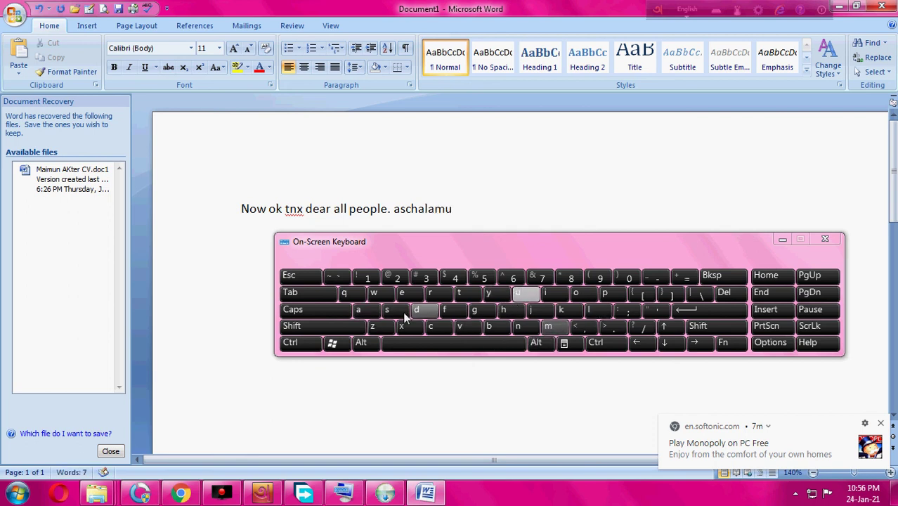
{"action": "left_click", "coordinate": [360, 310]}
{"action": "left_click", "coordinate": [597, 311]}
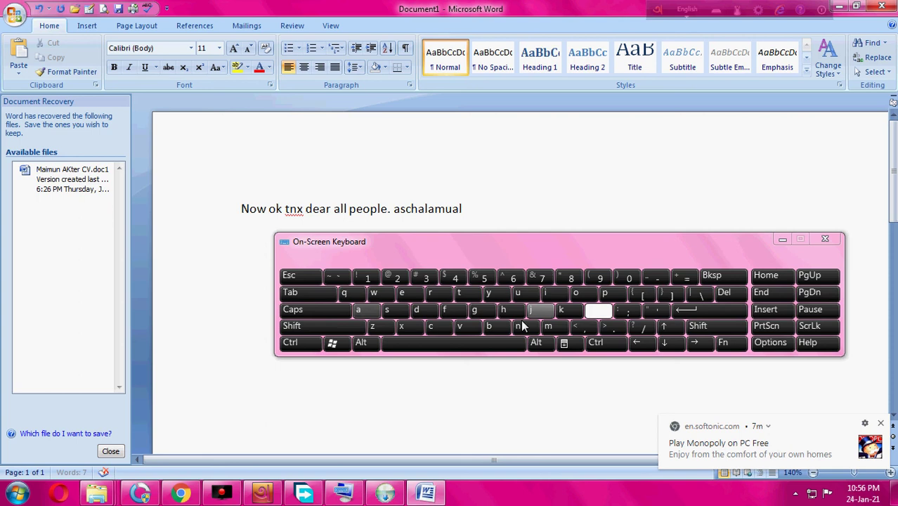
{"action": "left_click", "coordinate": [360, 310]}
{"action": "left_click", "coordinate": [553, 293]}
{"action": "left_click", "coordinate": [561, 310]}
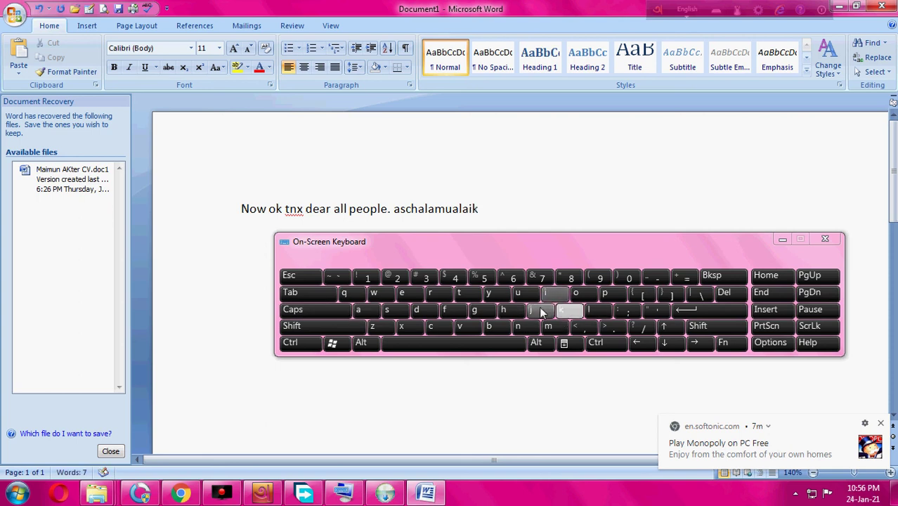
{"action": "left_click", "coordinate": [518, 292]}
{"action": "left_click", "coordinate": [548, 326]}
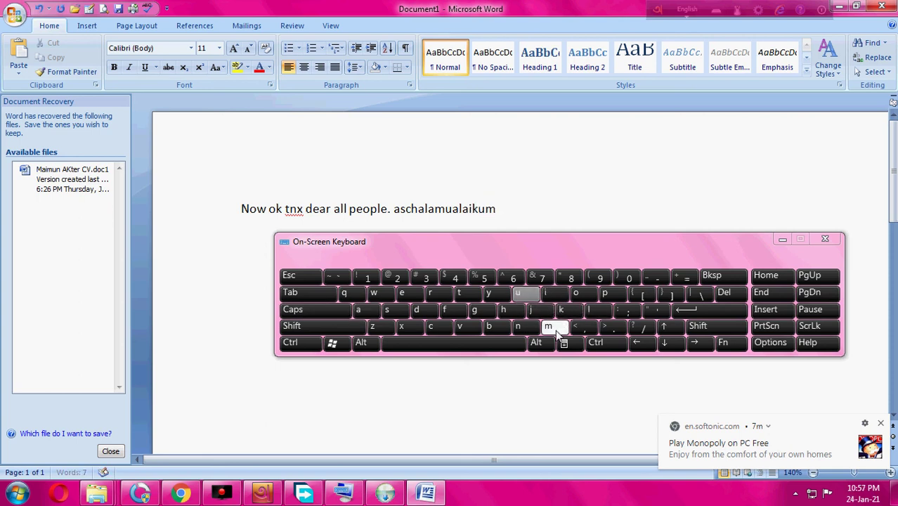
Start a new paragraph below the greeting and write "allah" followed by a space
{"action": "left_click", "coordinate": [719, 305]}
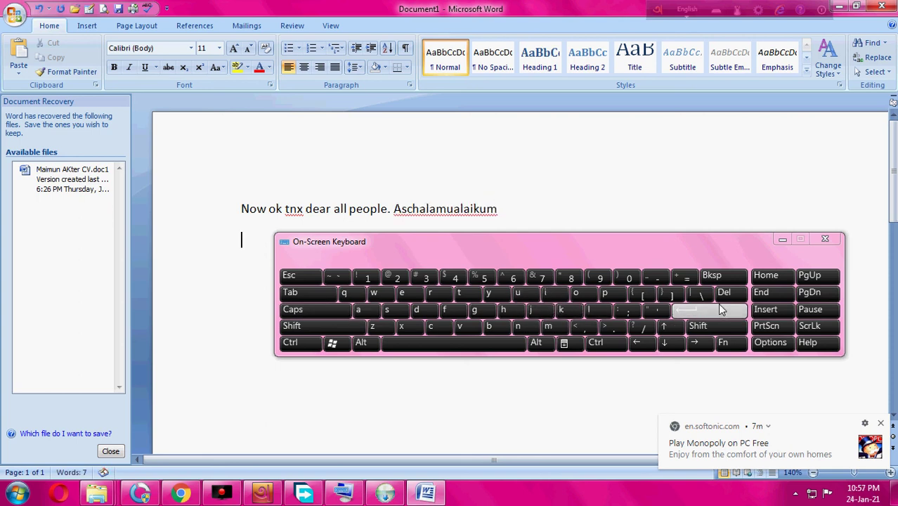
{"action": "left_click", "coordinate": [360, 310]}
{"action": "left_click", "coordinate": [593, 312]}
{"action": "left_click", "coordinate": [592, 313]}
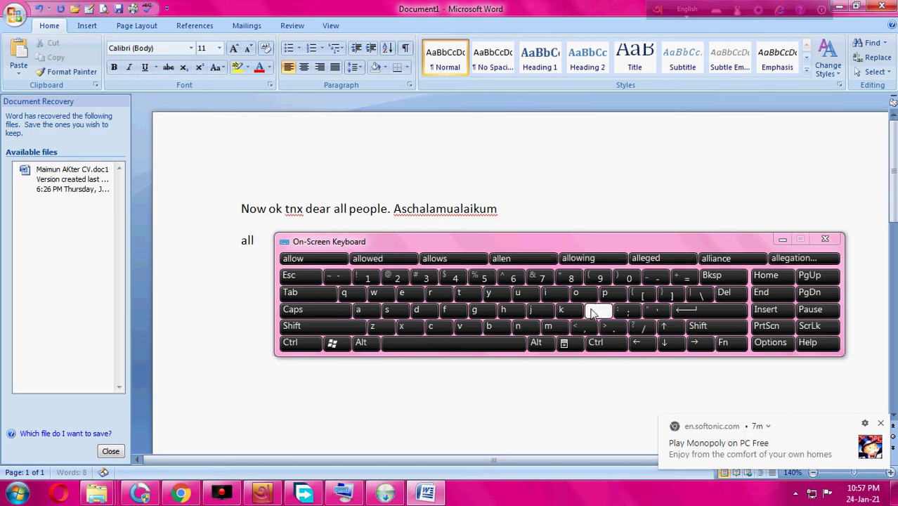
{"action": "left_click", "coordinate": [360, 310]}
{"action": "left_click", "coordinate": [506, 310]}
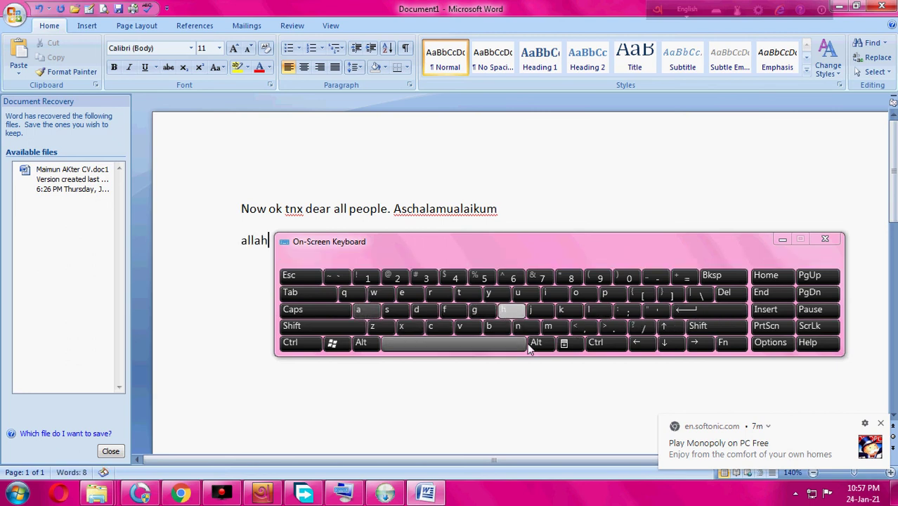
{"action": "left_click", "coordinate": [429, 343]}
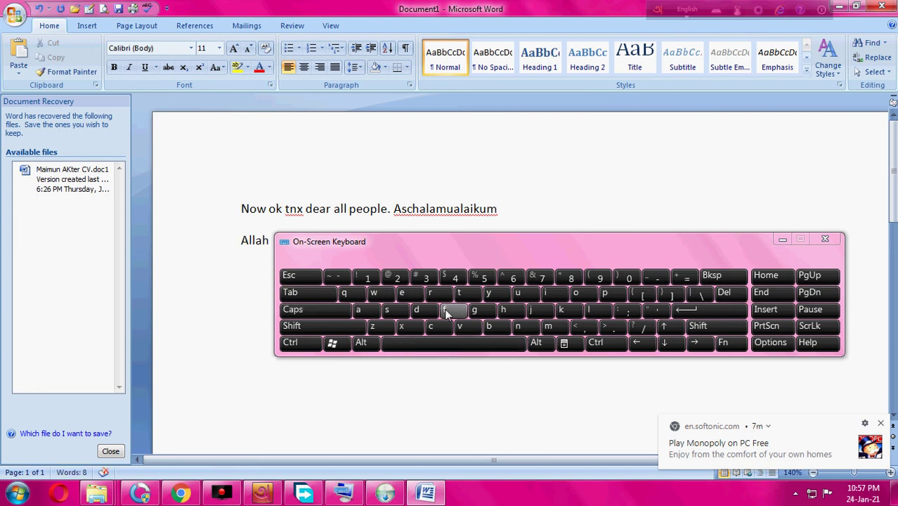